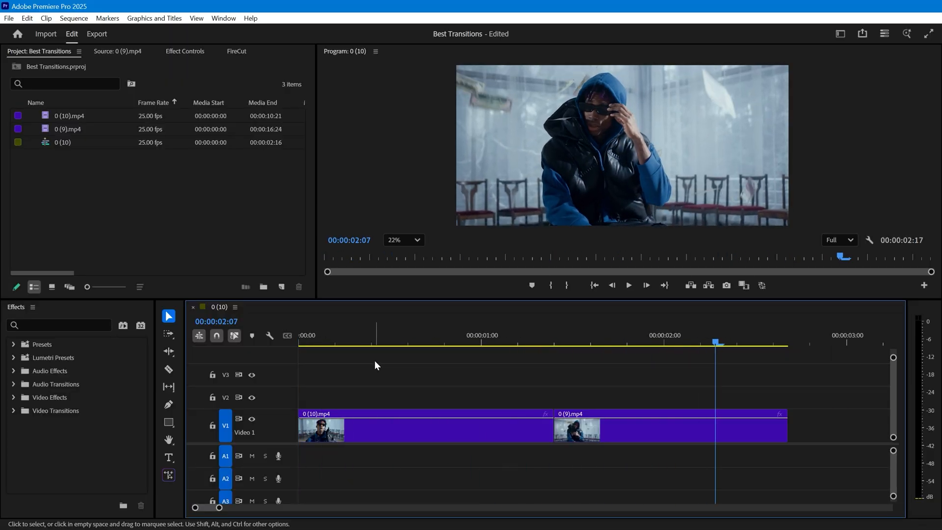
Step: Create a new Adjustment Layer and place it on V2 above the two clips
left_click(281, 287)
left_click(317, 344)
left_click(506, 320)
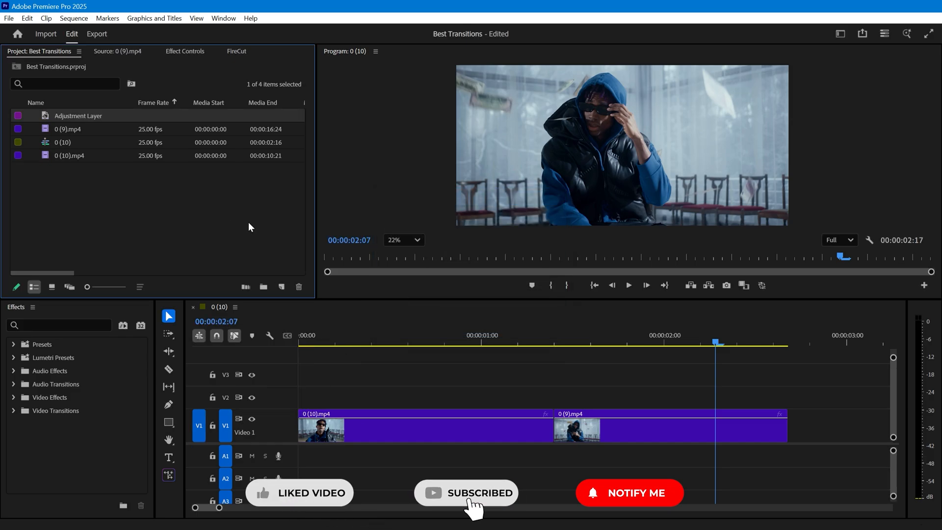
left_click_drag(78, 116, 415, 399)
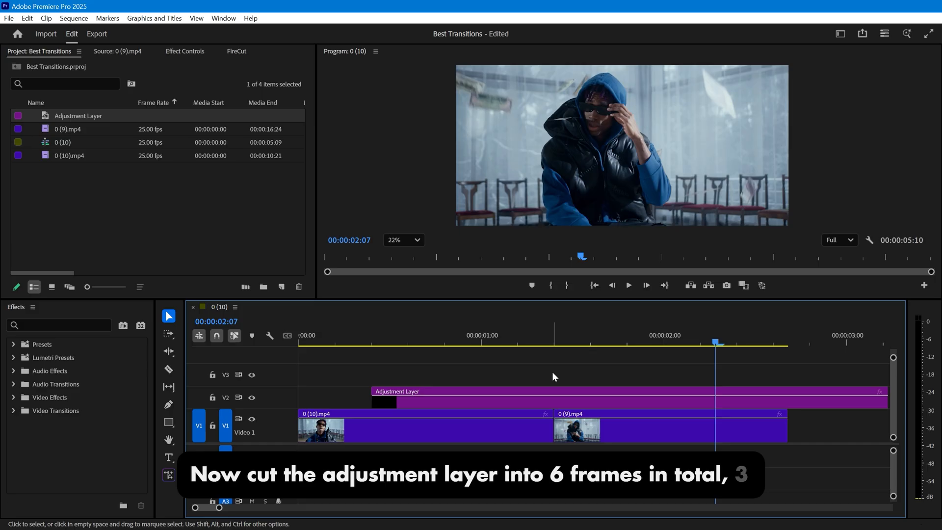
Step: Razor the adjustment layer three frames past the cut (01:13) and delete the right-hand piece
left_click(571, 342)
left_click_drag(570, 342, 556, 344)
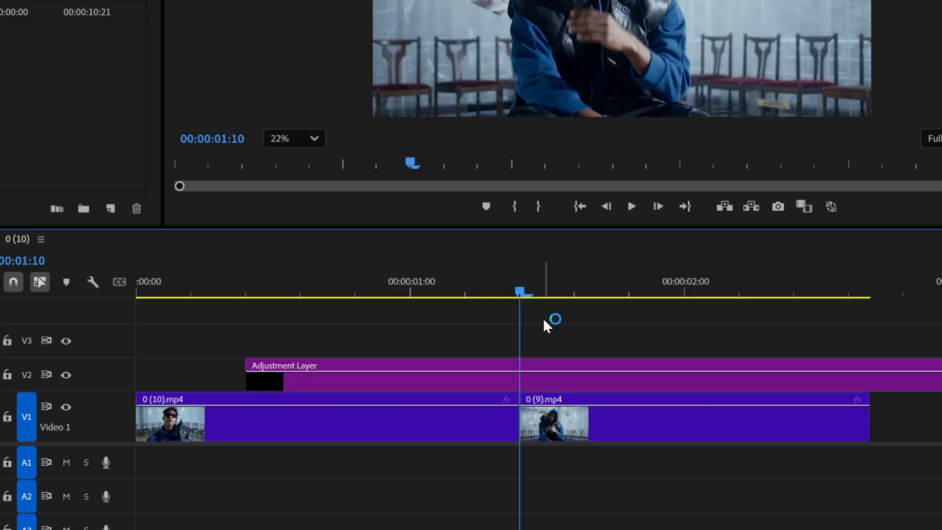
key("Right")
key("Right")
key("Right")
left_click(591, 379)
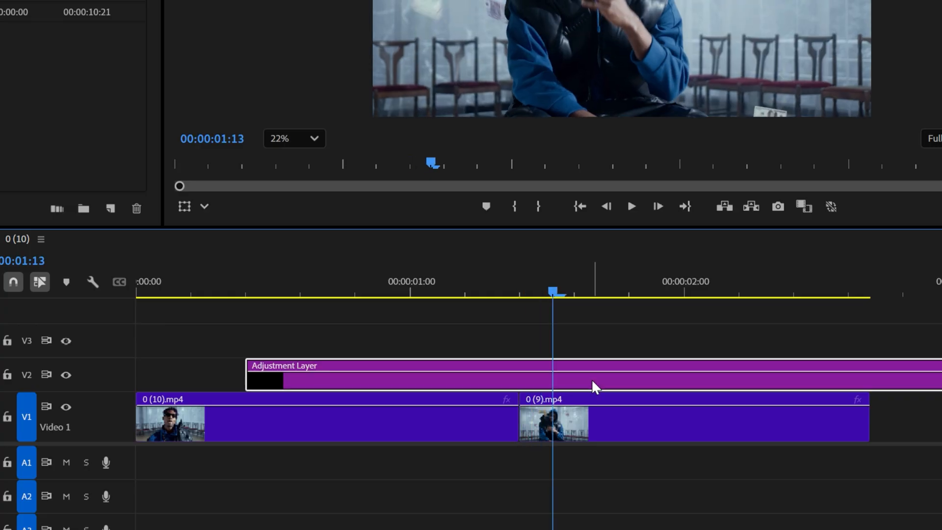
key("ctrl+k")
left_click(591, 379)
key("Delete")
Step: Razor it again three frames before the cut (01:07) and delete the long left piece
key("Left")
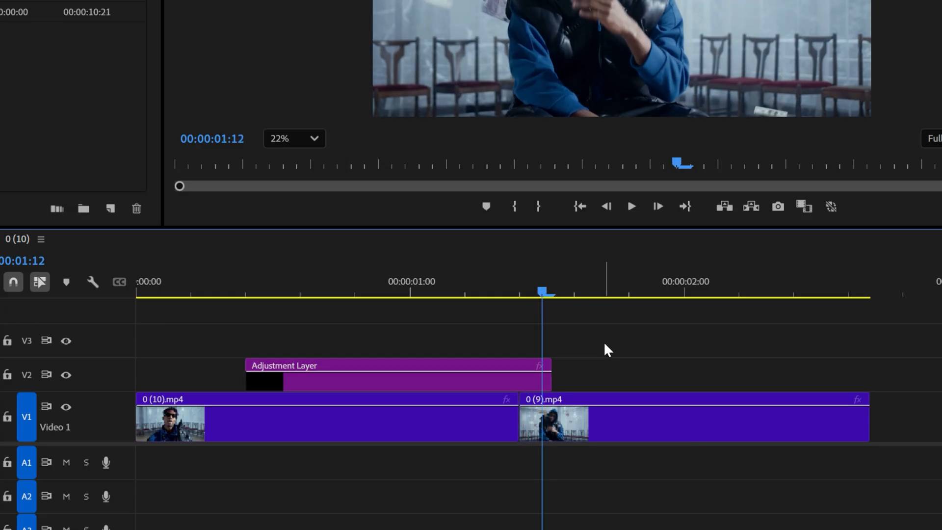
key("Left")
key("Left")
key("Left")
key("Left")
key("Left")
left_click(526, 381)
key("ctrl+k")
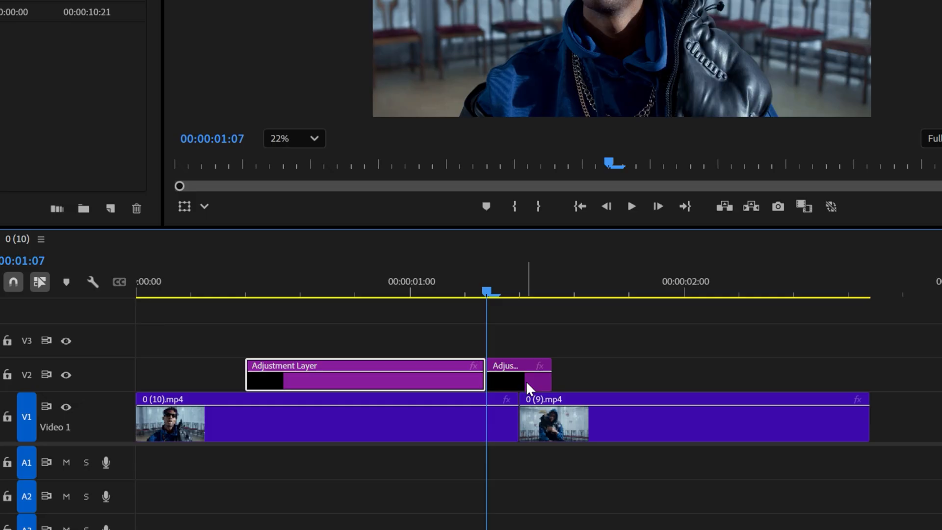
key("Delete")
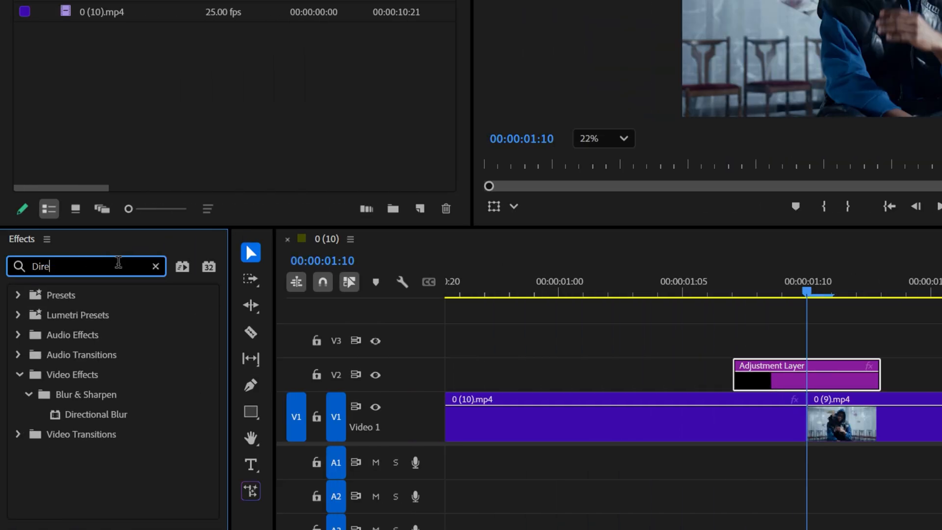
Step: Apply Directional Blur, then Brightness & Contrast, to the short adjustment layer
left_click_drag(122, 415, 840, 375)
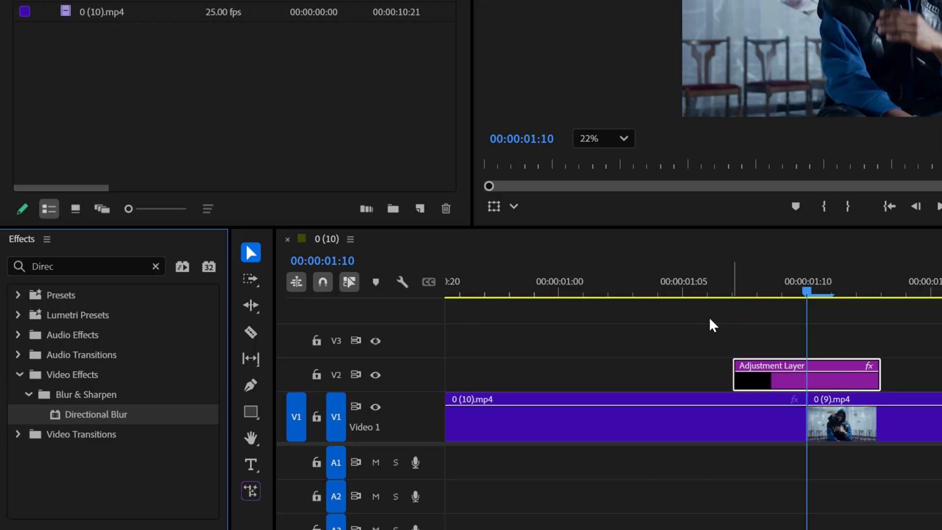
left_click(156, 265)
type("Brigh")
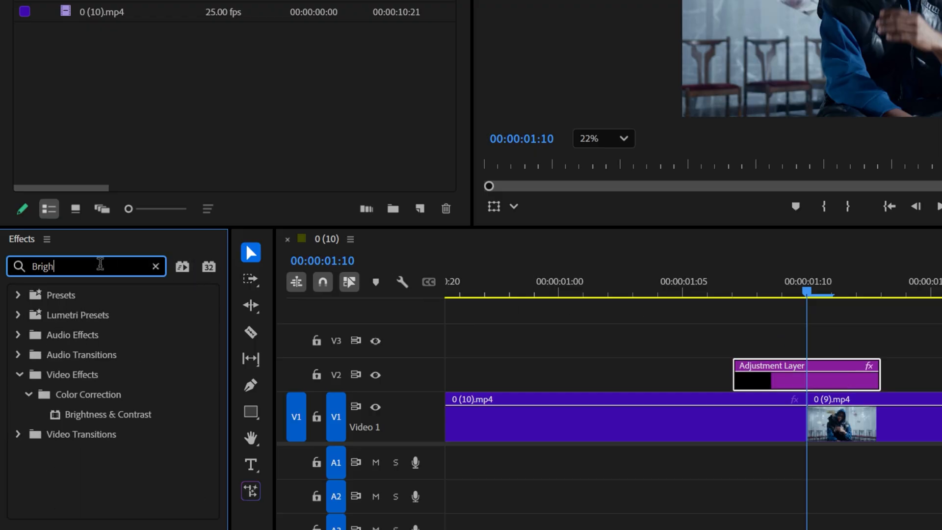
left_click_drag(135, 416, 199, 412)
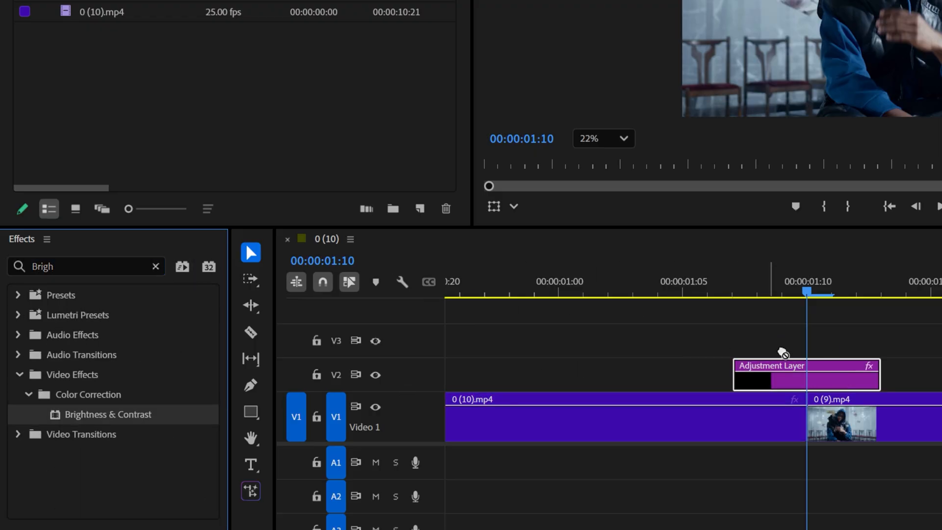
left_click_drag(781, 353, 836, 370)
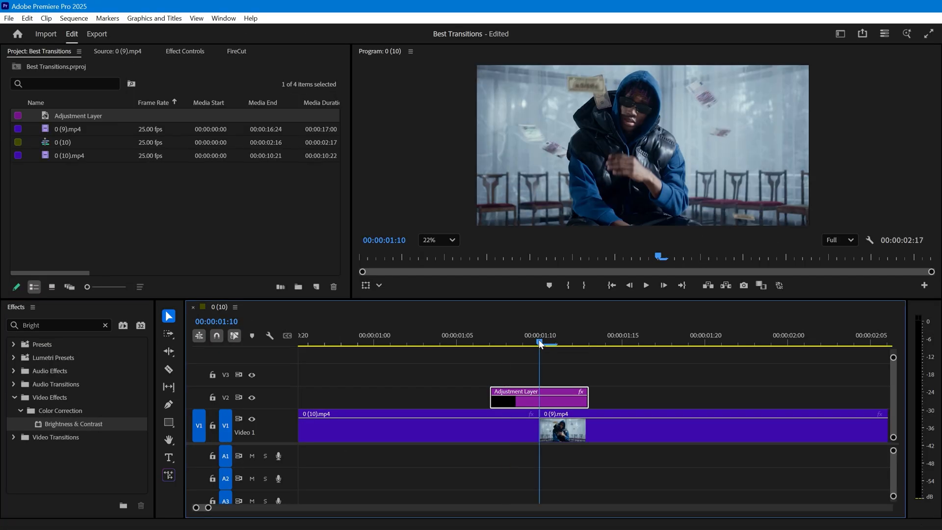
Step: Keyframe the peak mid-cut: Blur Length 70, Brightness 70, Contrast 45
left_click(184, 51)
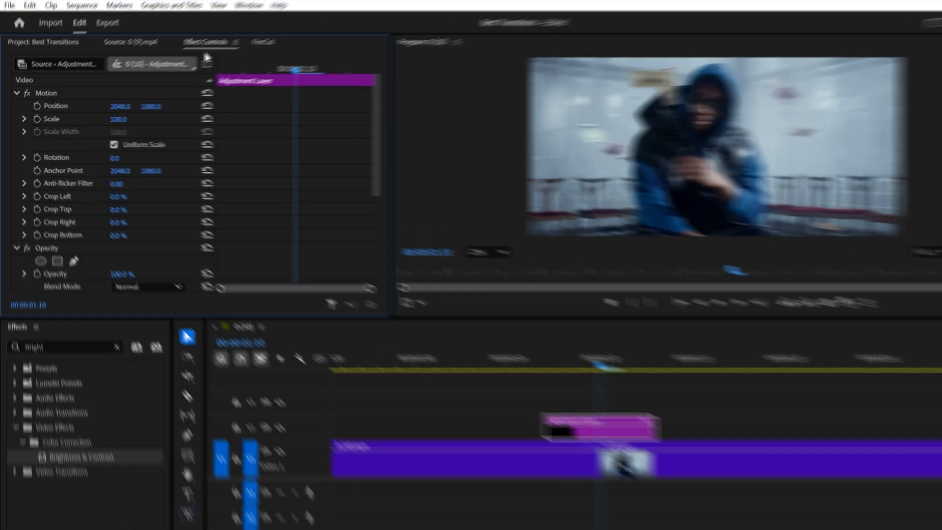
scroll(246, 192, "down", 5)
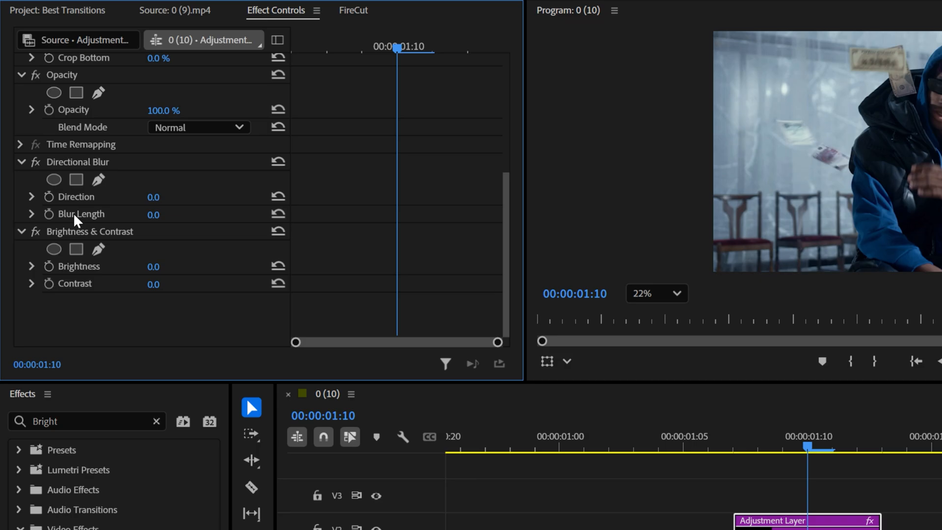
left_click(49, 213)
left_click(49, 266)
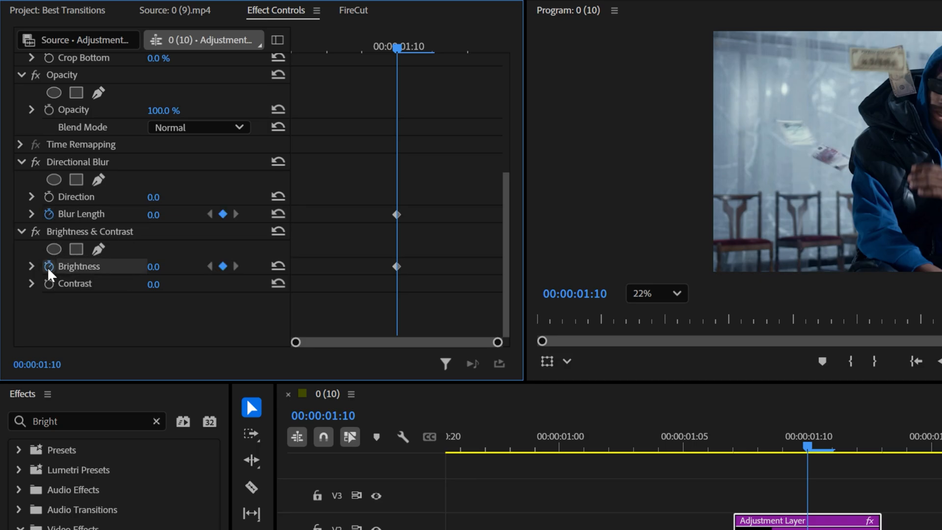
left_click(50, 283)
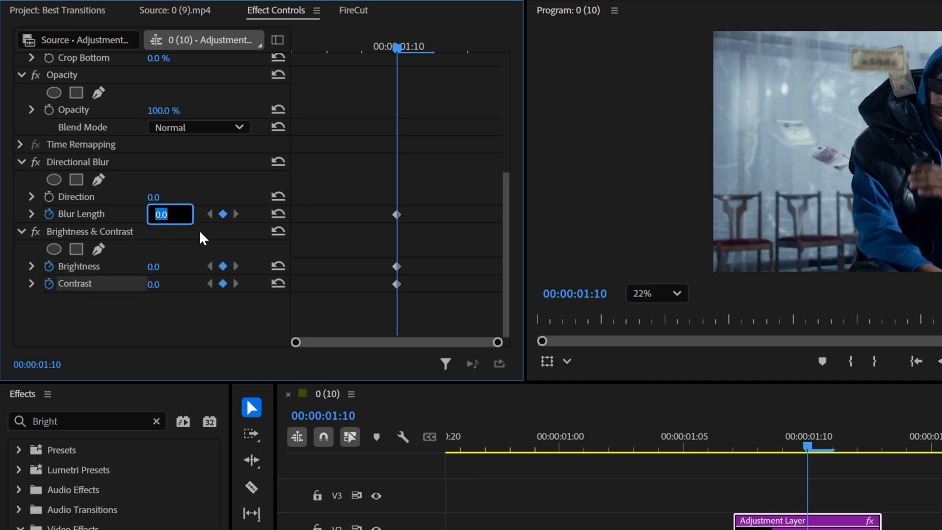
type("70")
key("Return")
left_click(168, 266)
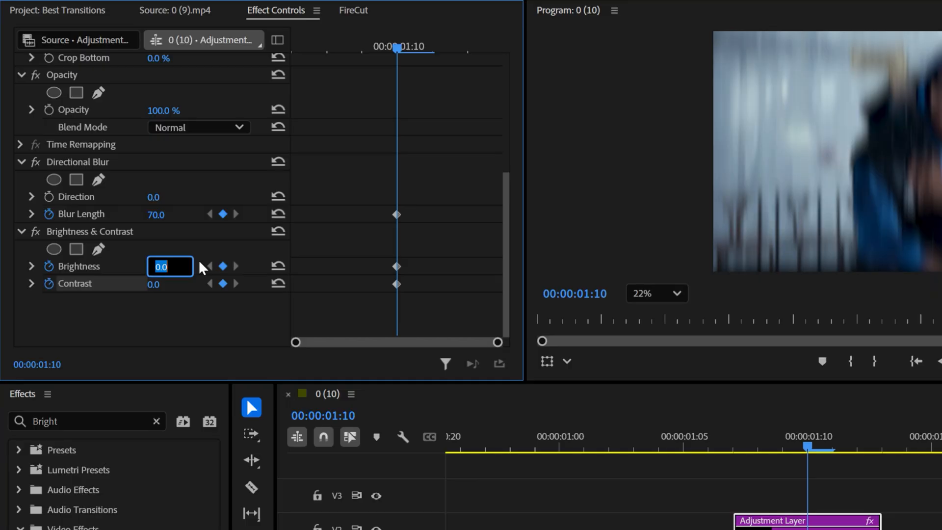
type("70")
key("Return")
left_click(169, 284)
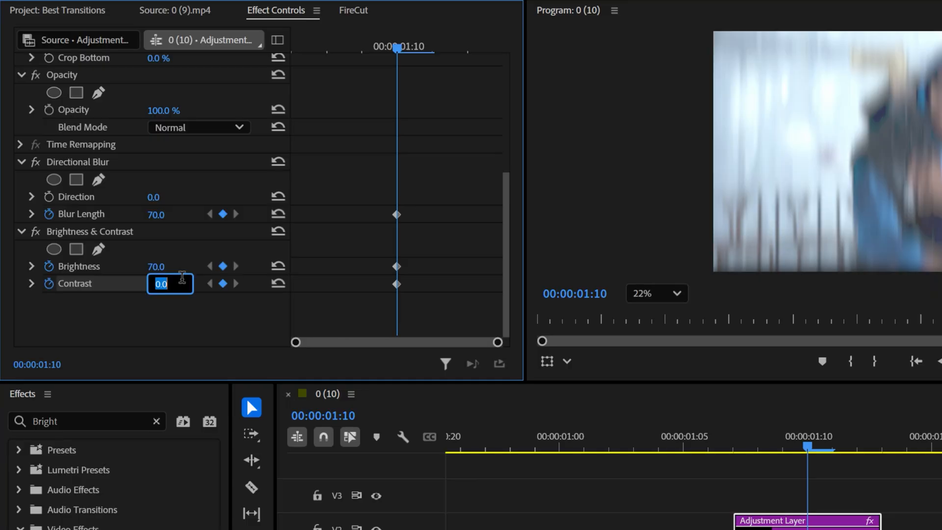
type("45")
key("Return")
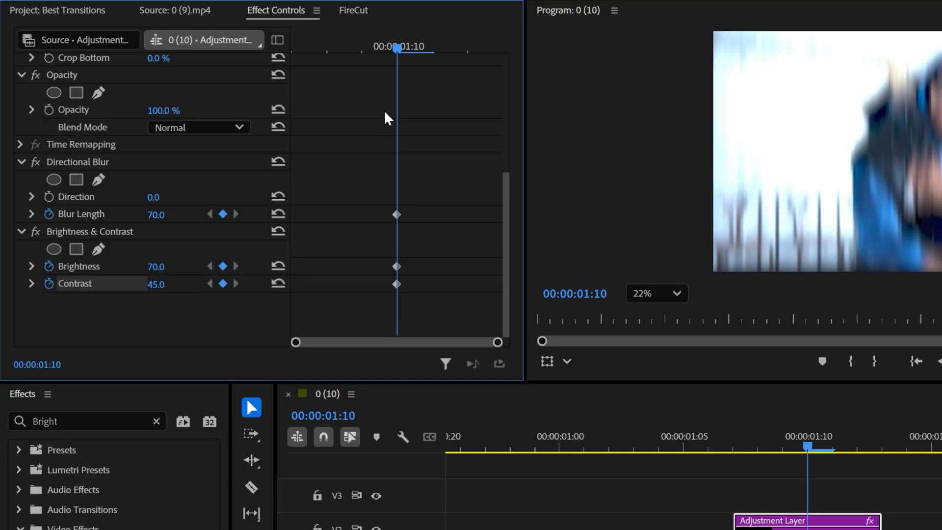
Step: Zero blur, brightness and contrast at the layer's first and last frames
left_click_drag(386, 57, 299, 61)
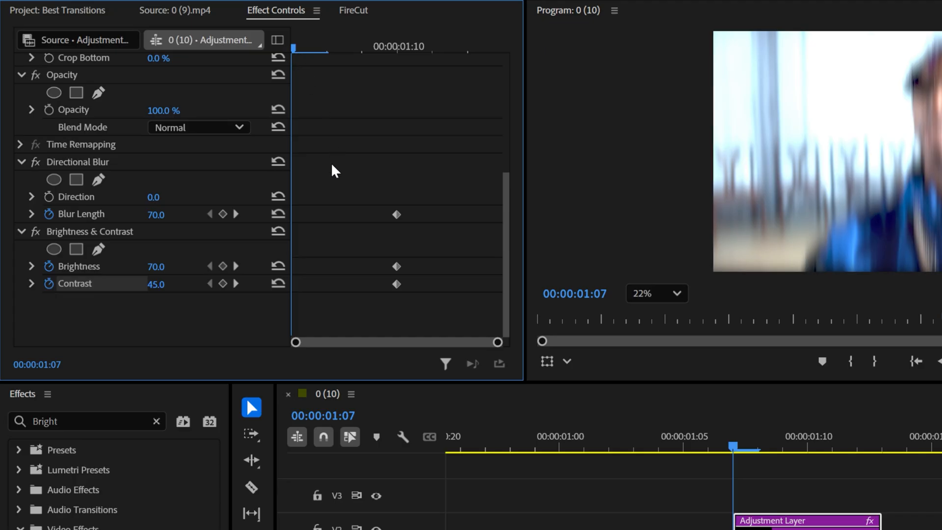
left_click(278, 267)
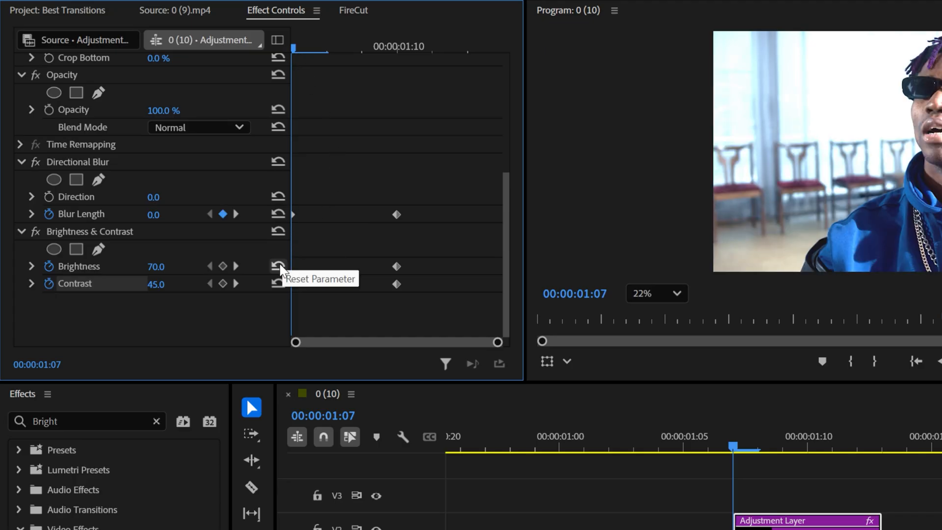
left_click(278, 284)
left_click_drag(400, 46, 466, 49)
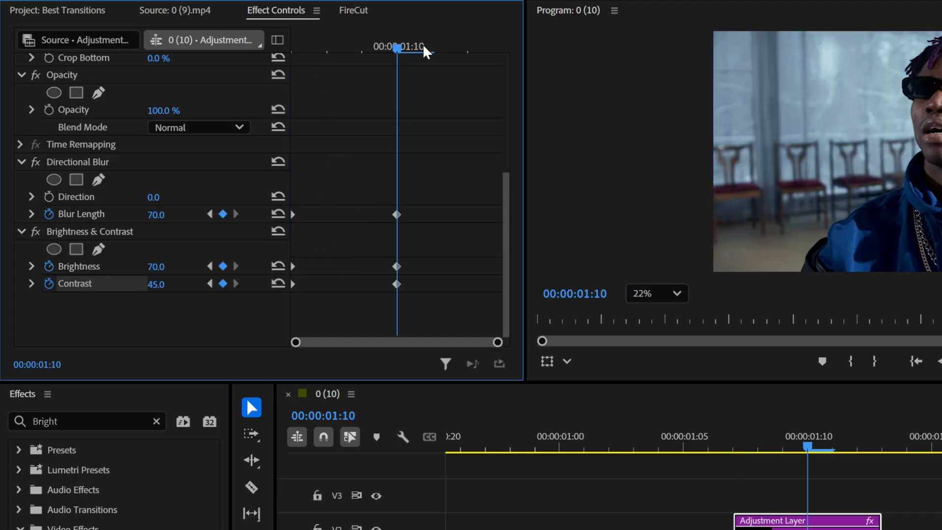
left_click(278, 216)
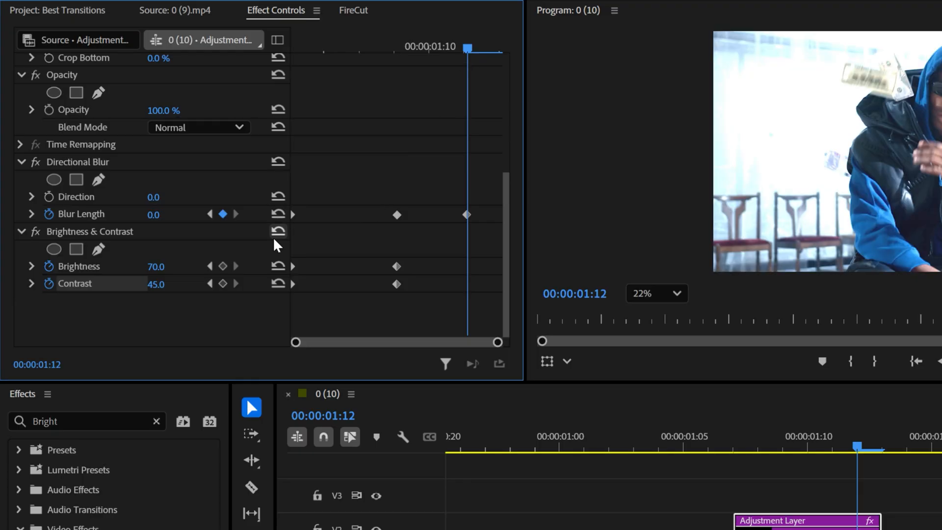
left_click(278, 266)
left_click(278, 284)
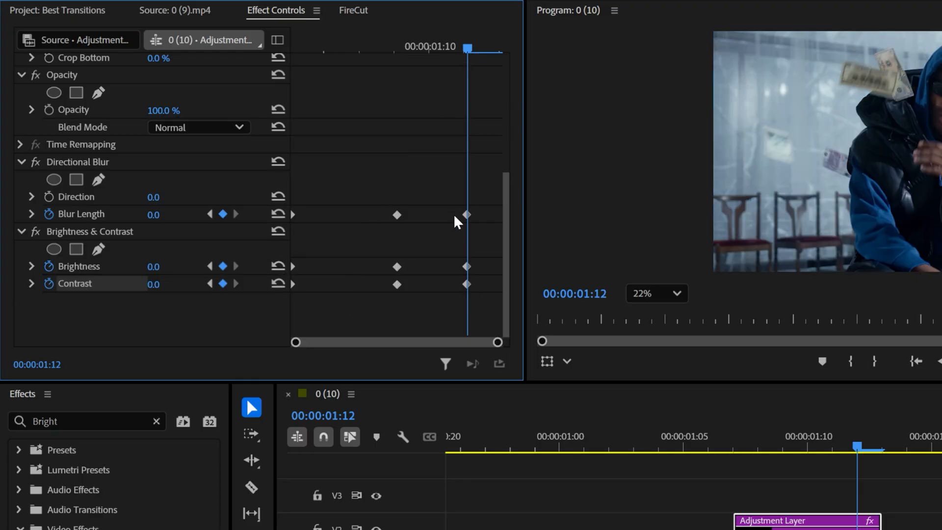
mouse_move(473, 299)
left_mouse_down()
mouse_move(467, 288)
mouse_move(499, 288)
left_mouse_up()
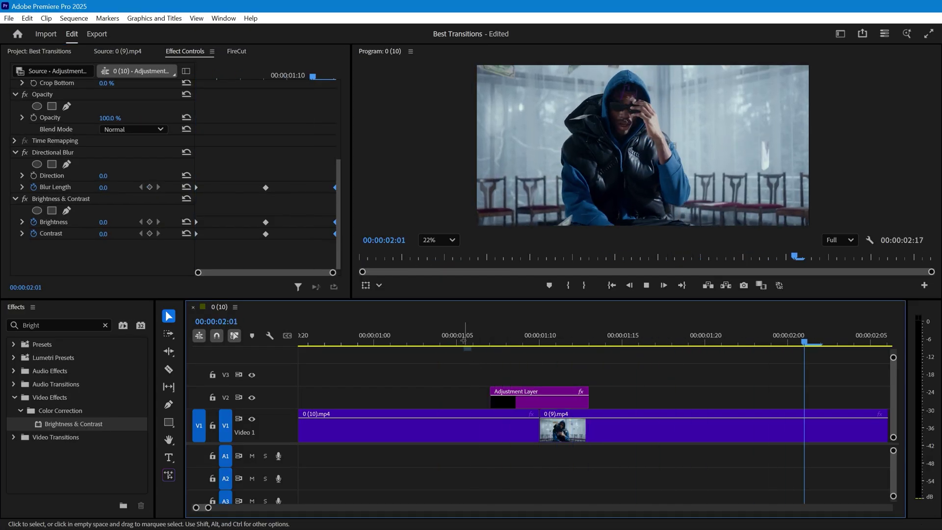
Step: Preview the flash transition and pause in its middle
left_click(475, 363)
left_click(465, 340)
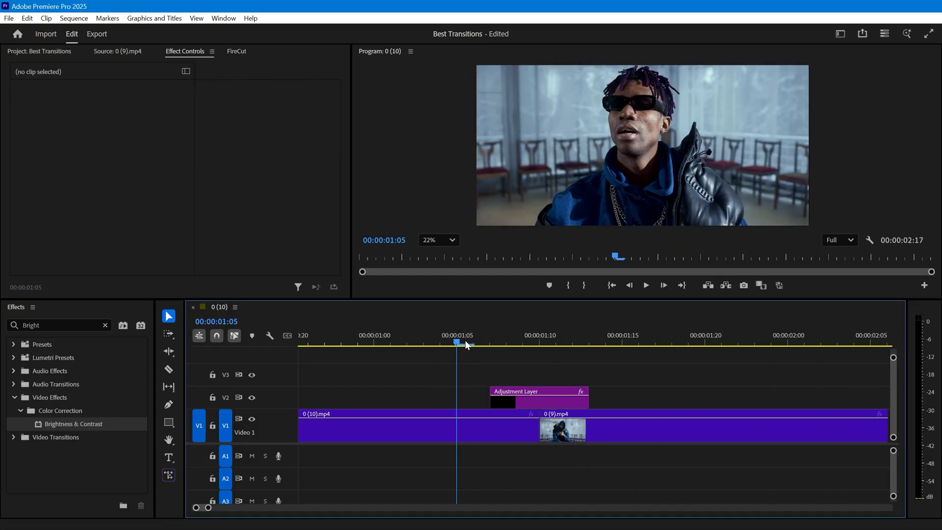
left_click(463, 333)
left_click_drag(462, 333, 452, 337)
key("space")
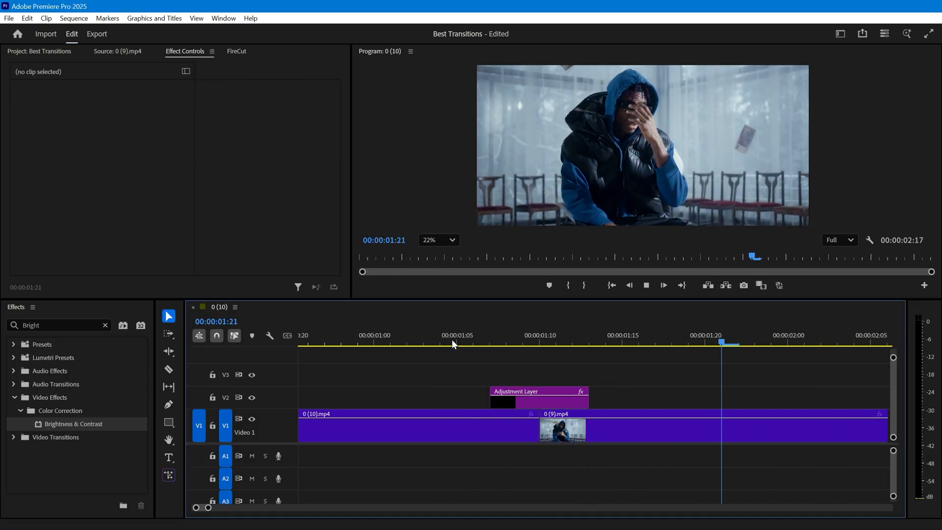
Step: Pull the first and last Blur Length keyframes closer to the peak and play it back
left_click_drag(197, 188, 218, 188)
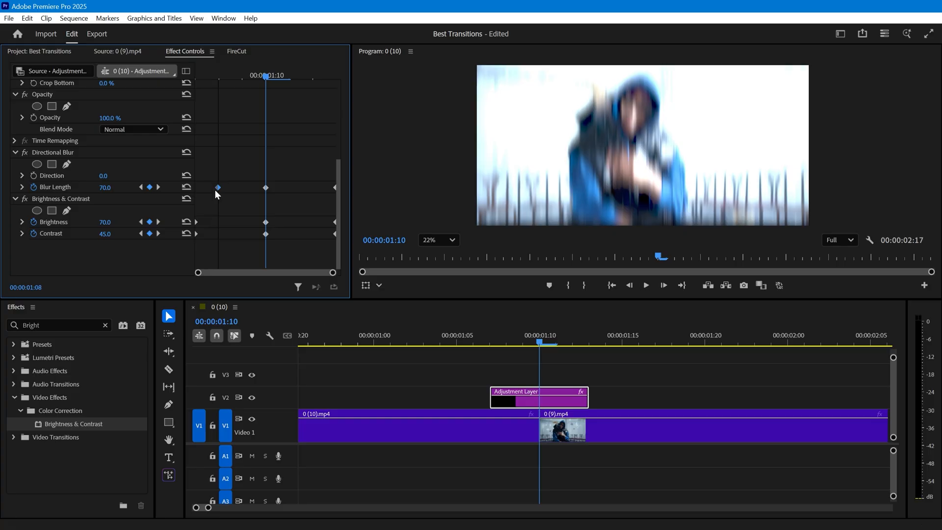
left_click_drag(336, 187, 319, 186)
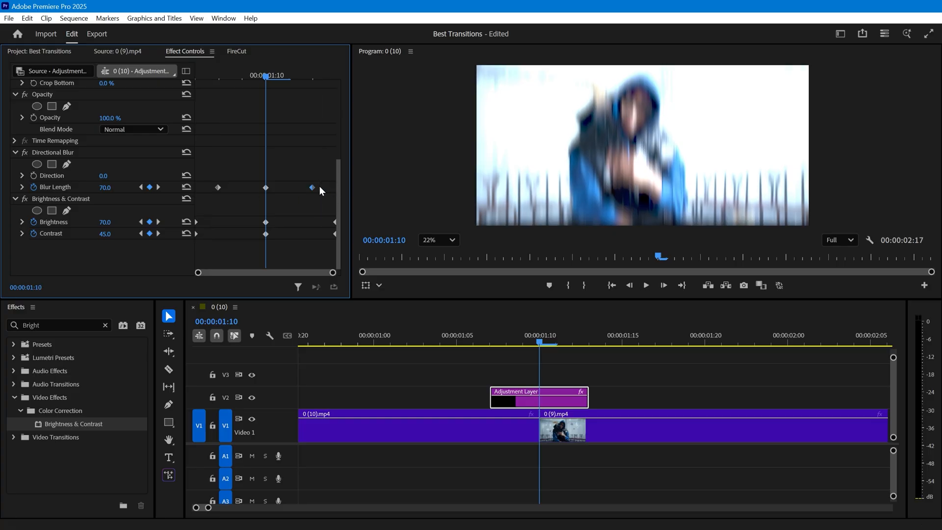
mouse_move(266, 76)
left_mouse_down()
mouse_move(219, 78)
mouse_move(266, 103)
left_mouse_up()
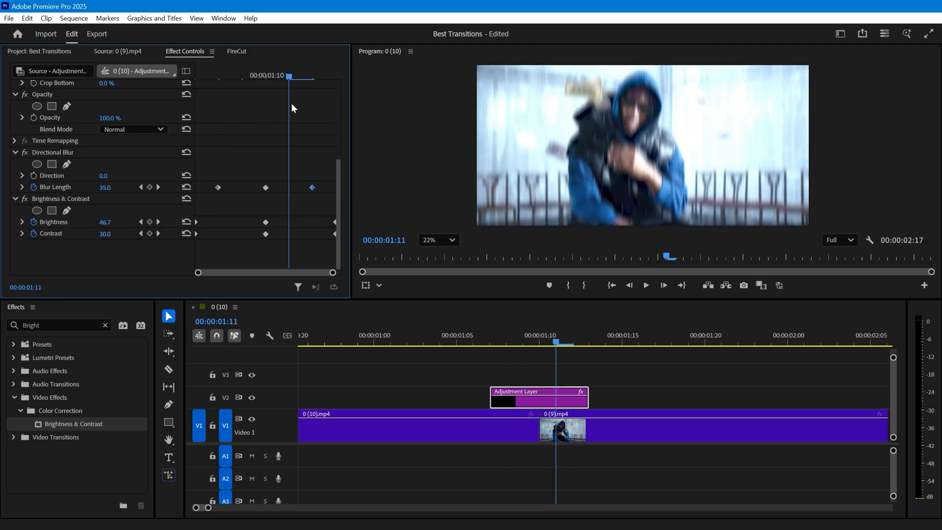
left_click(218, 187)
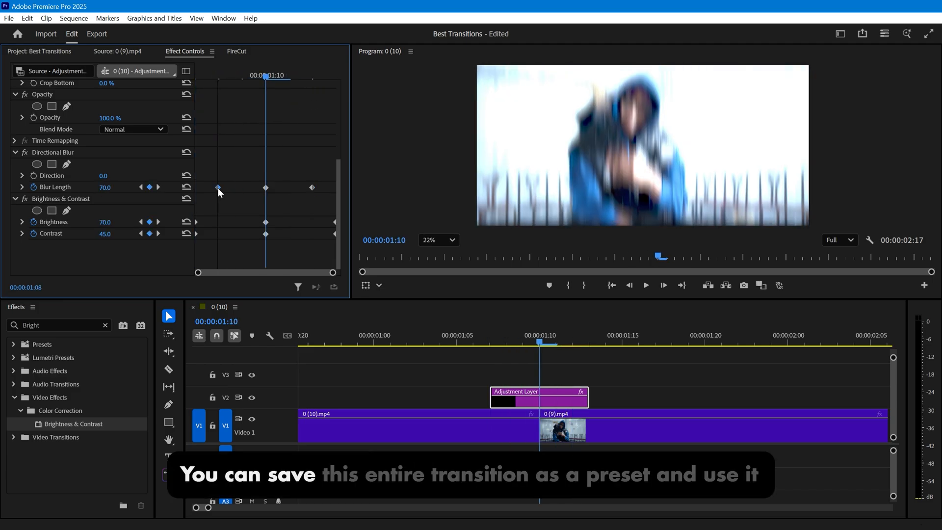
left_click_drag(263, 76, 201, 79)
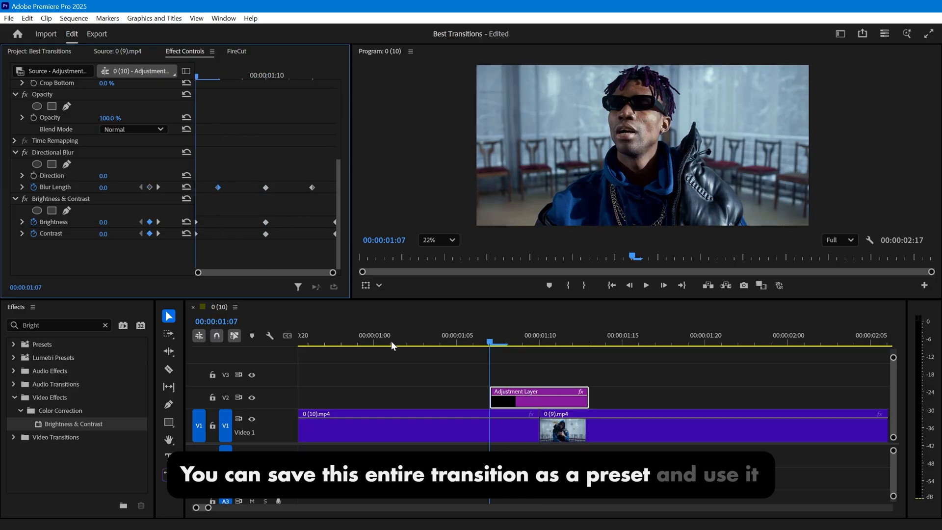
left_click(473, 342)
key("space")
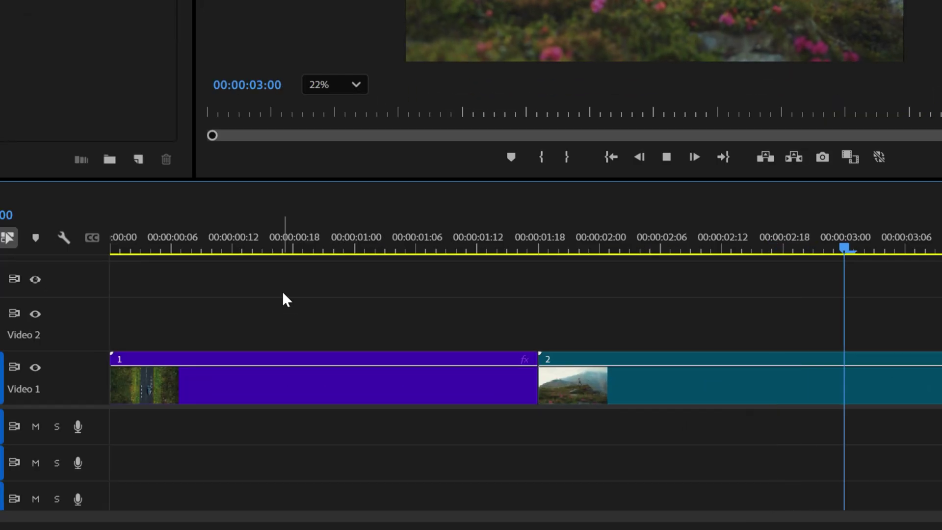
Step: Move clip 2 up onto Video 2 so it overlaps clip 1 from about 13 frames in
key("space")
mouse_move(244, 252)
left_mouse_down()
mouse_move(259, 254)
mouse_move(239, 252)
left_mouse_up()
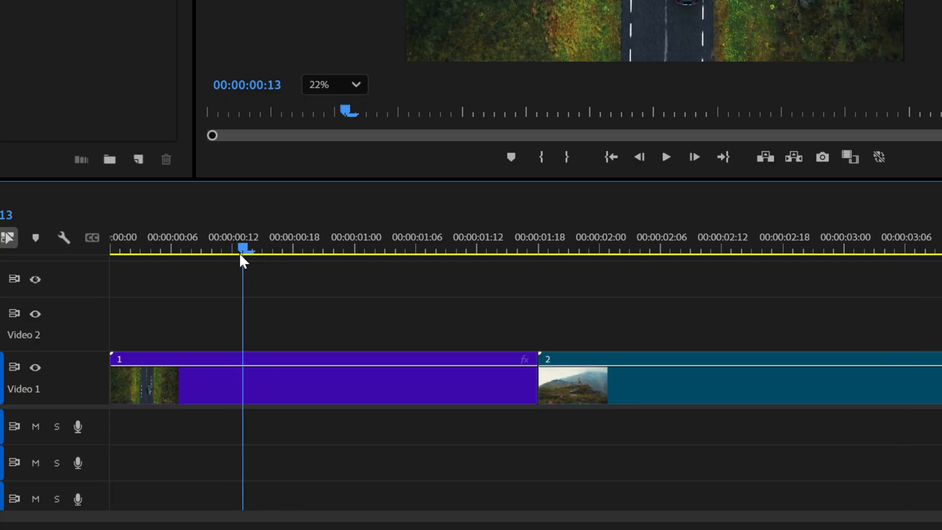
mouse_move(622, 379)
left_mouse_down()
mouse_move(388, 324)
mouse_move(332, 326)
left_mouse_up()
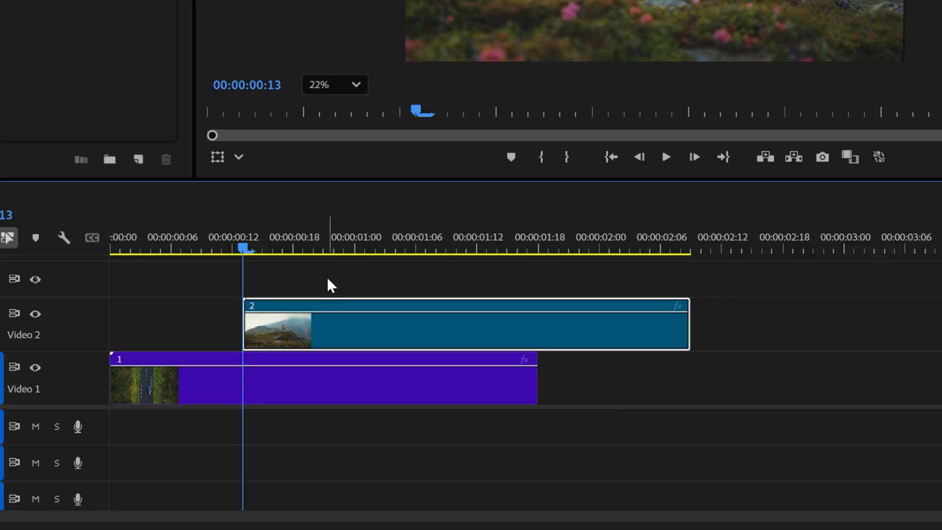
Step: Apply Gradient Wipe to clip 2 and keyframe Transition Completion from 100% down to 0% over about a second
left_click(94, 221)
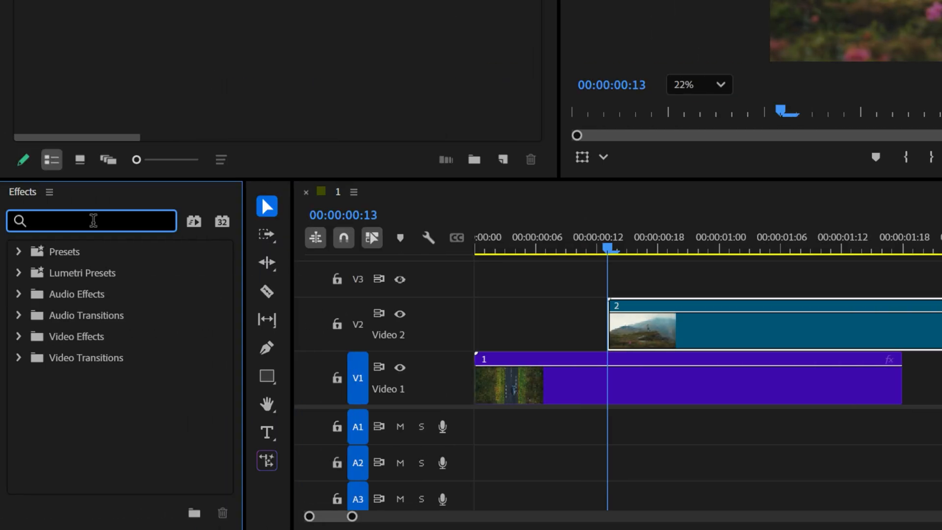
type("Gradient wipe")
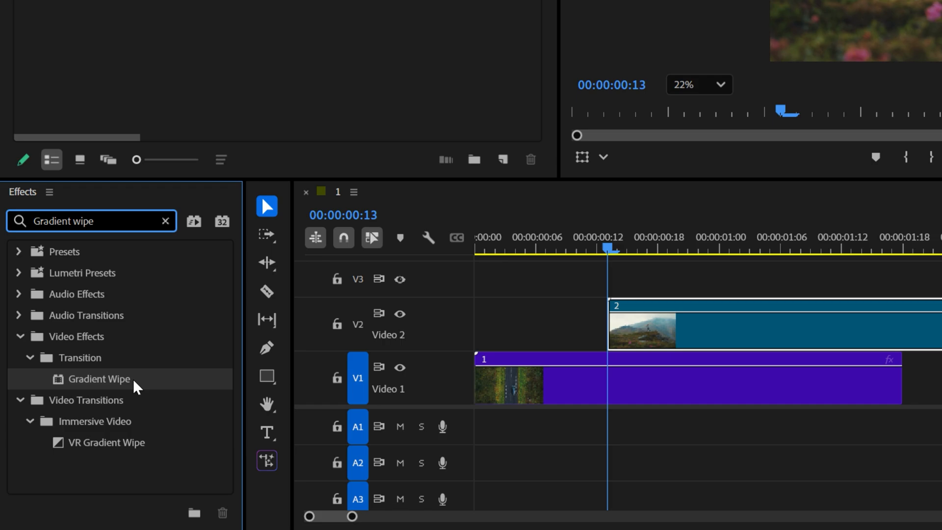
mouse_move(136, 384)
left_mouse_down()
mouse_move(396, 347)
mouse_move(400, 330)
left_mouse_up()
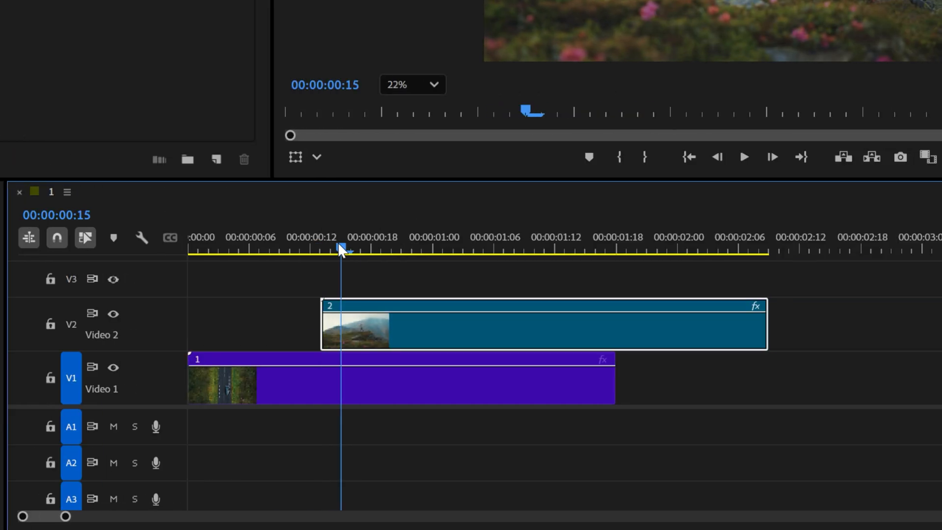
left_click_drag(344, 249, 320, 251)
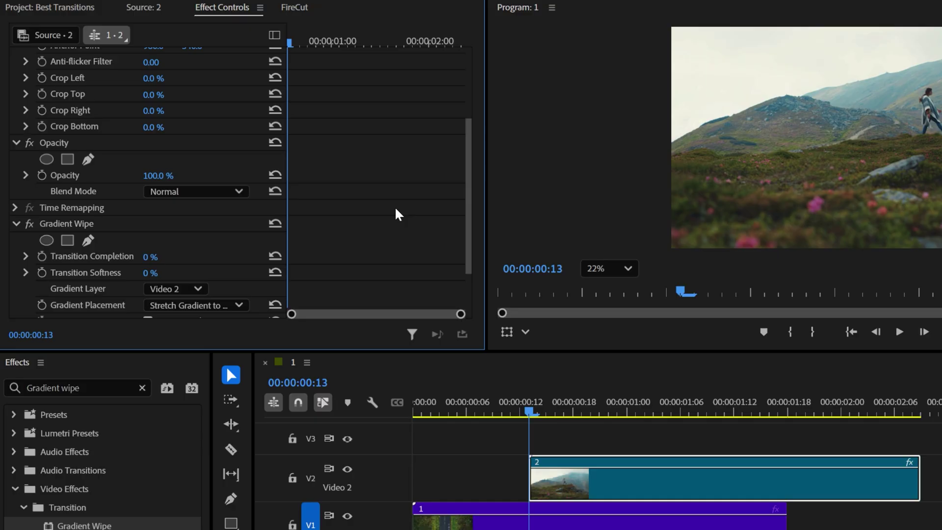
scroll(395, 214, "down", 3)
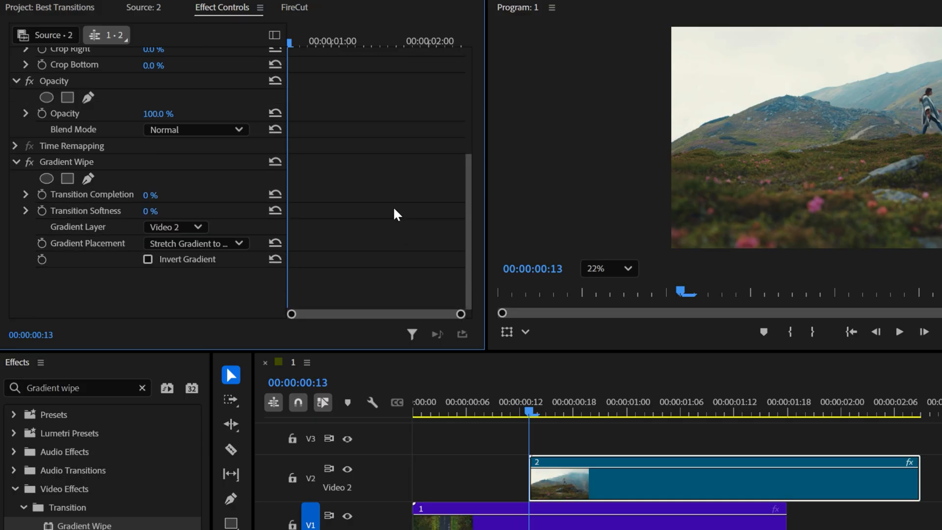
left_click(42, 194)
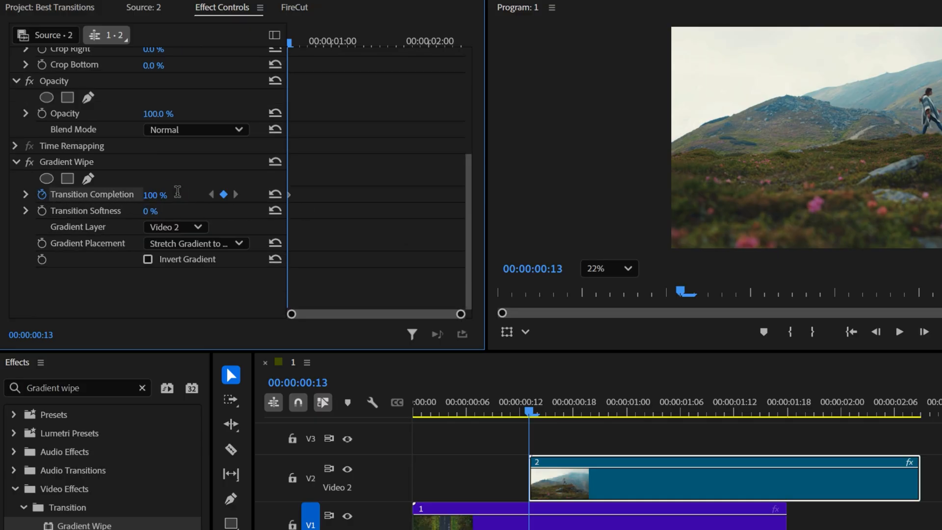
key("shift+Right")
key("shift+Right")
key("shift+Right")
key("shift+Right")
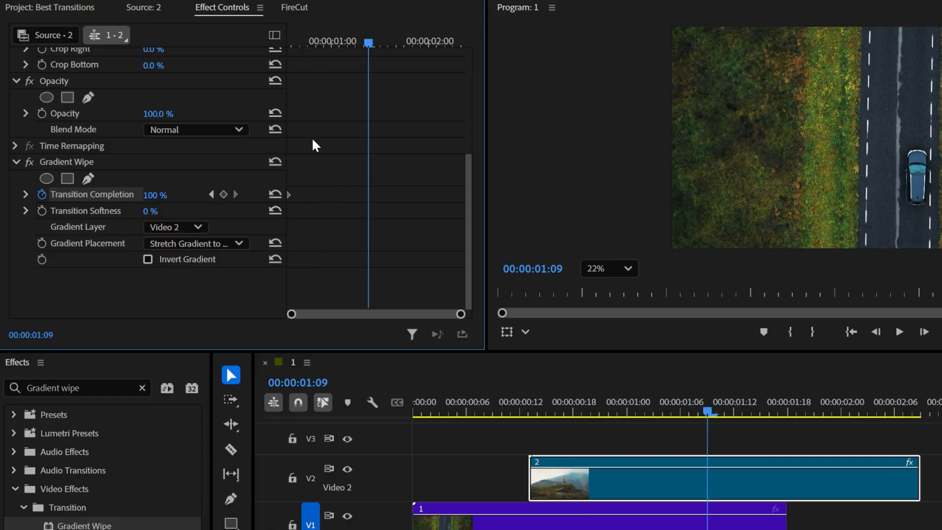
left_click(272, 197)
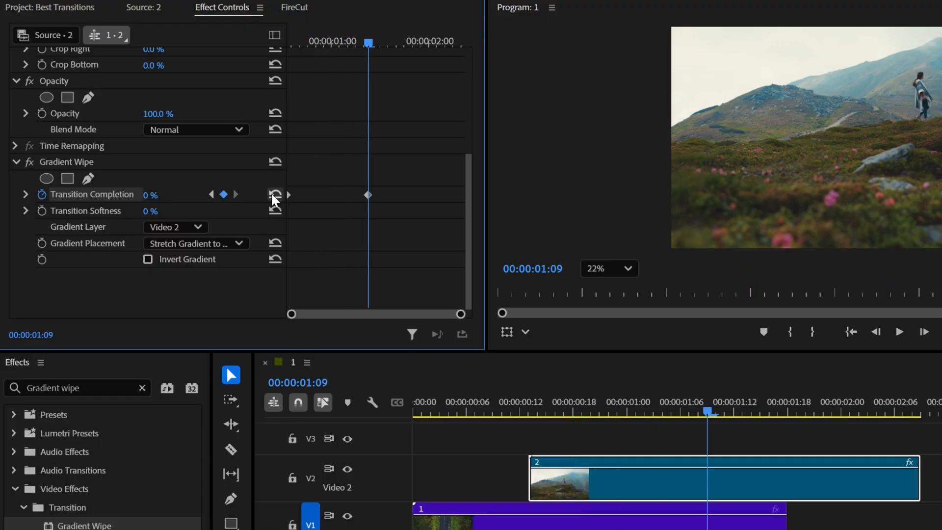
Step: Invert the gradient, lengthen the wipe by moving the end keyframe later, and play it back
left_click(148, 259)
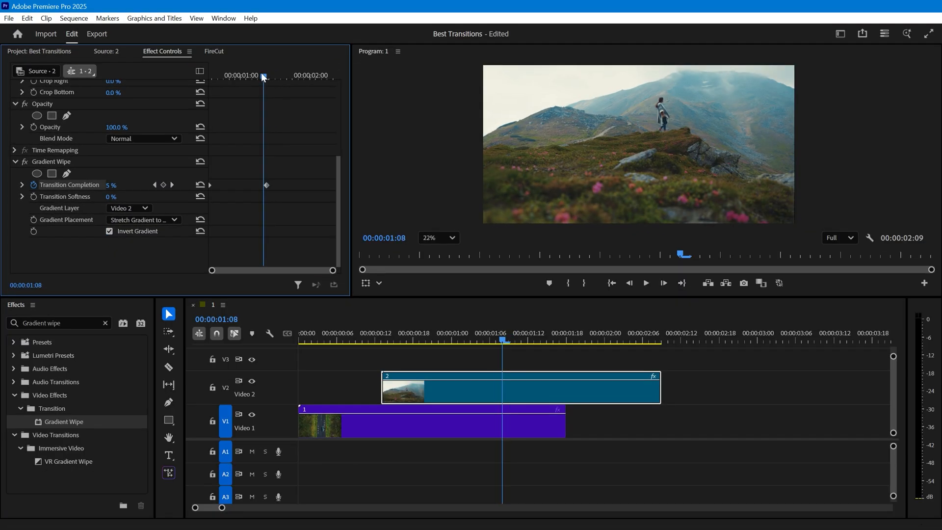
mouse_move(261, 73)
left_mouse_down()
mouse_move(237, 74)
mouse_move(257, 75)
left_mouse_up()
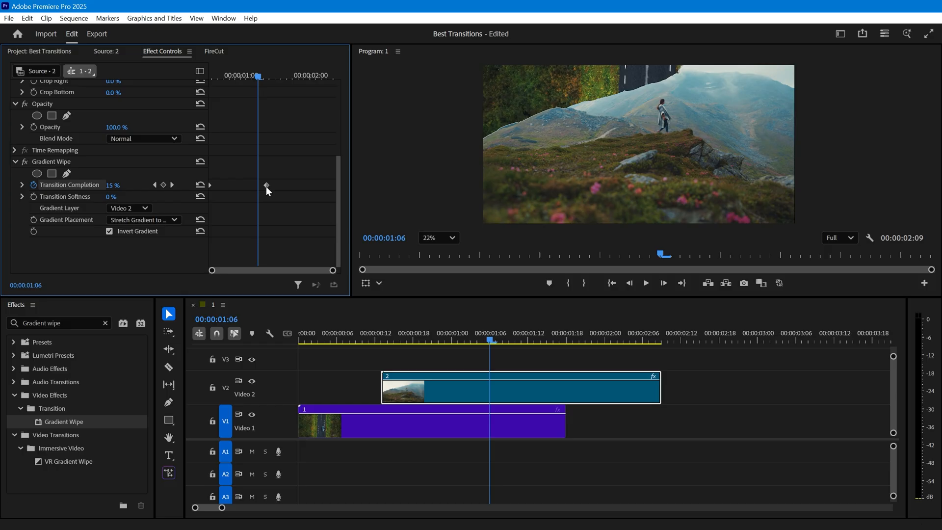
left_click_drag(266, 187, 286, 185)
left_click(343, 340)
key("space")
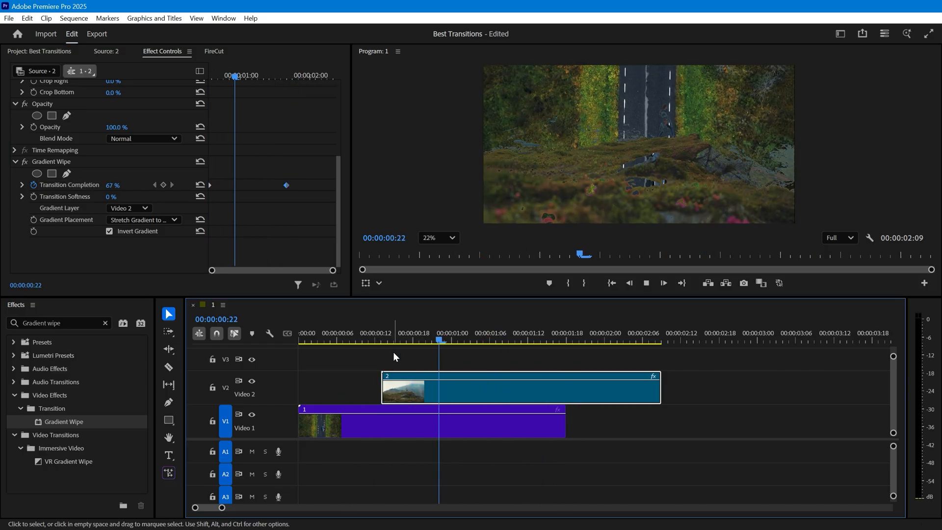
Step: Lower the Transition Softness to sharpen the wipe edge and preview it
left_click(111, 197)
type("100")
key("Return")
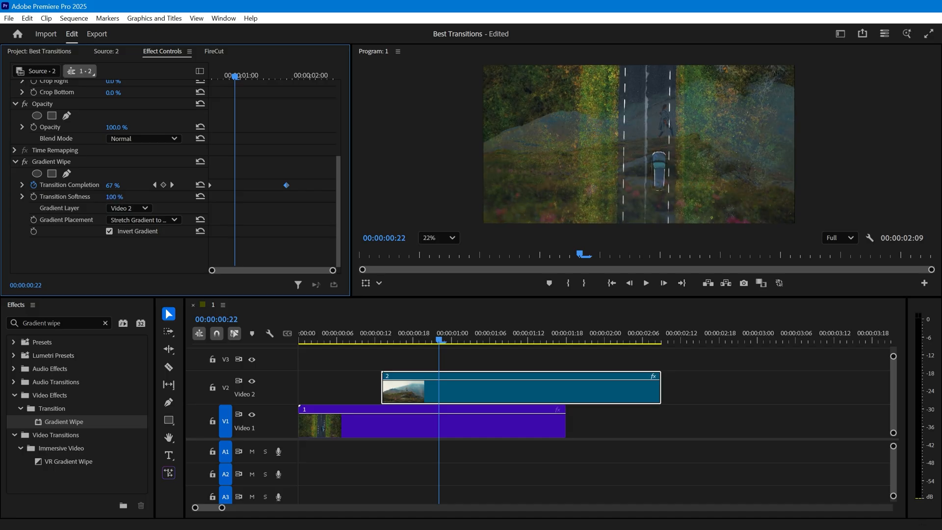
type("40")
key("Return")
mouse_move(112, 197)
left_mouse_down()
mouse_move(97, 196)
mouse_move(127, 197)
left_mouse_up()
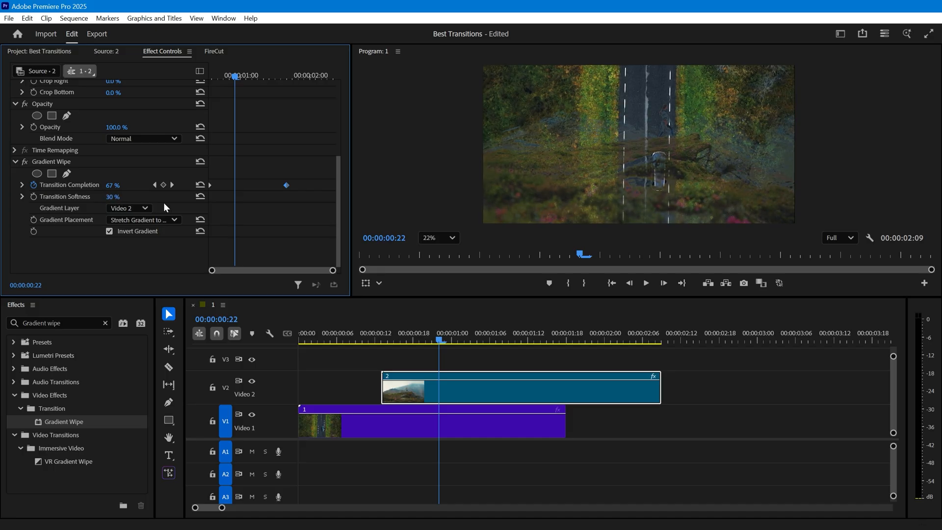
left_click(364, 337)
key("space")
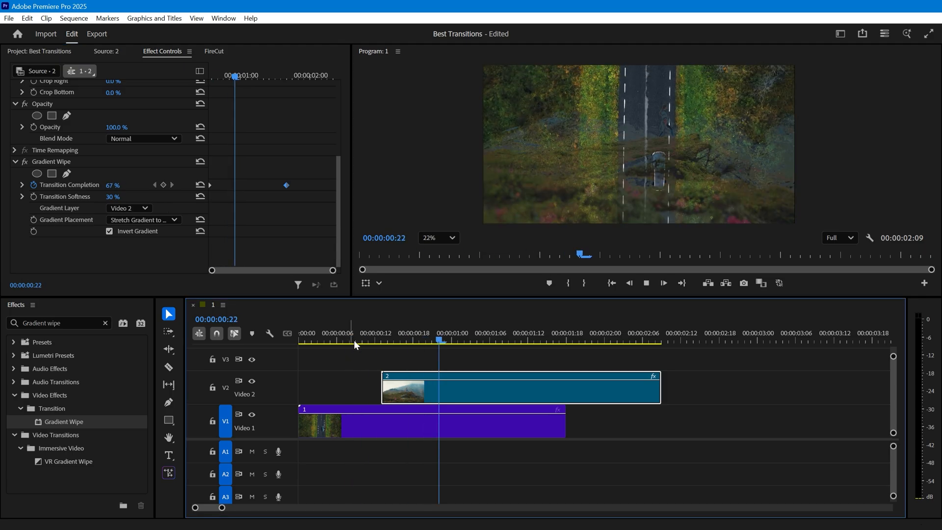
left_click_drag(386, 328, 450, 338)
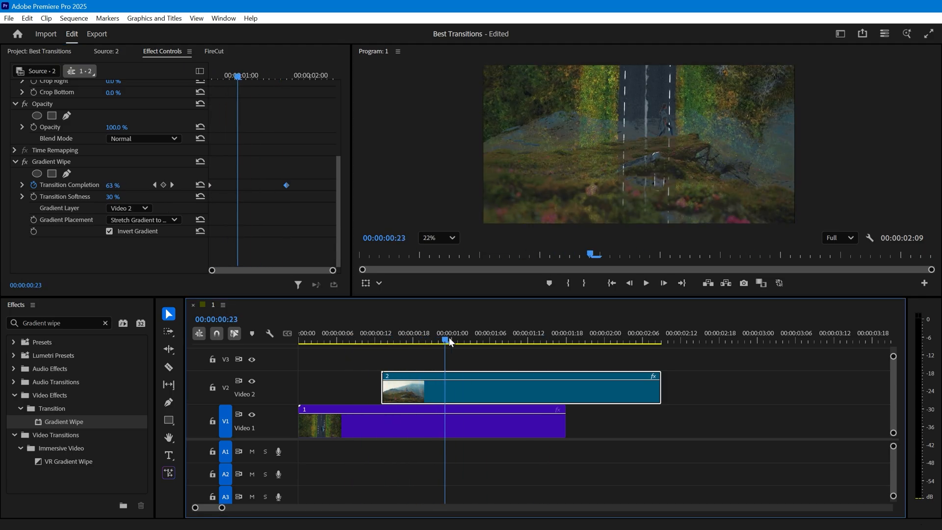
Step: Settle Transition Softness at 20% and play the finished luma fade
left_click(116, 197)
type("20")
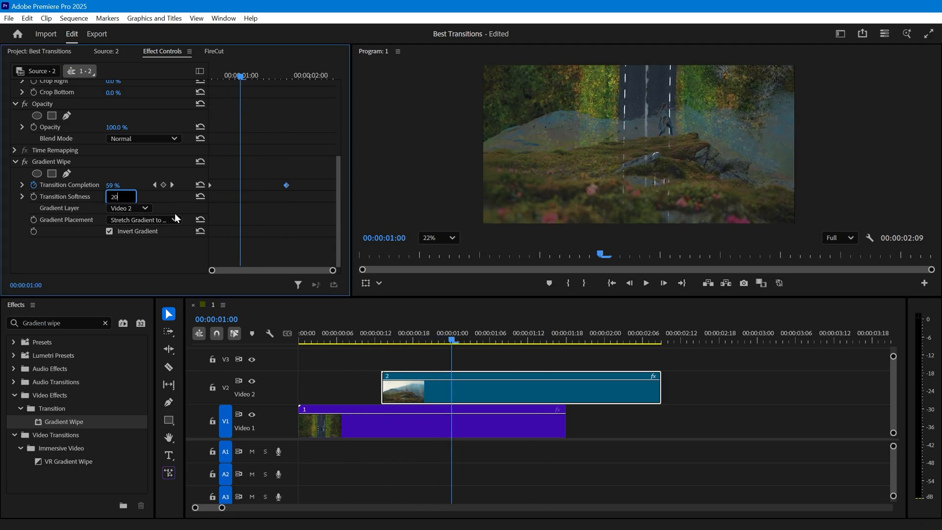
key("Return")
left_click(366, 369)
key("j")
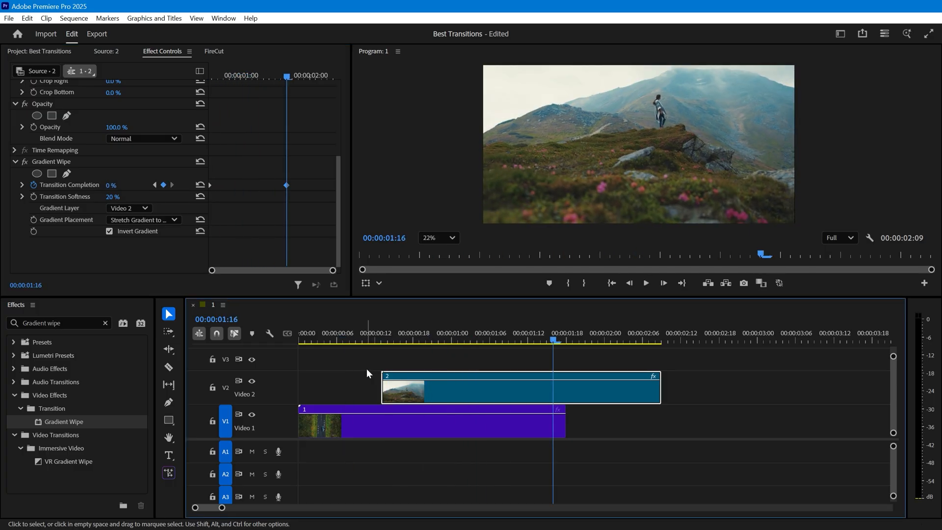
Step: Save the Gradient Wipe settings as an effect preset named LUMA FADE
right_click(63, 161)
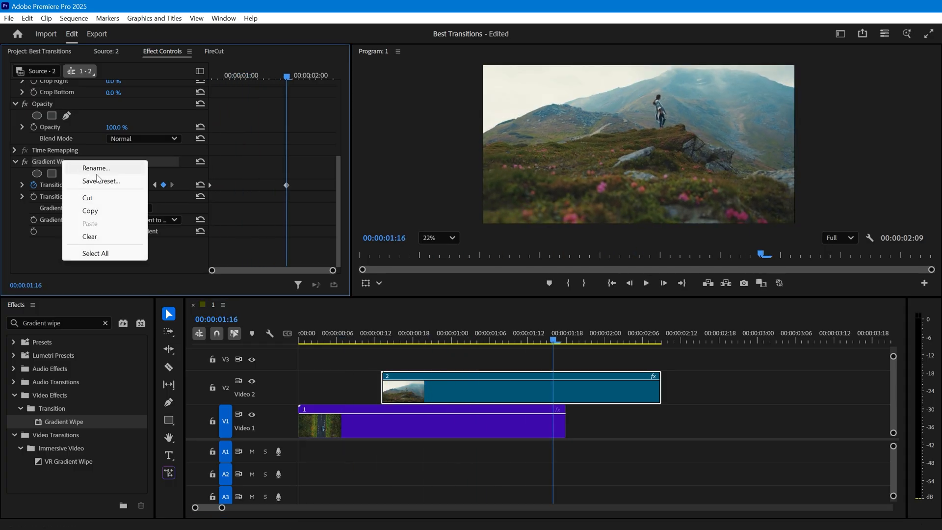
left_click(104, 181)
type("LUMA FAD")
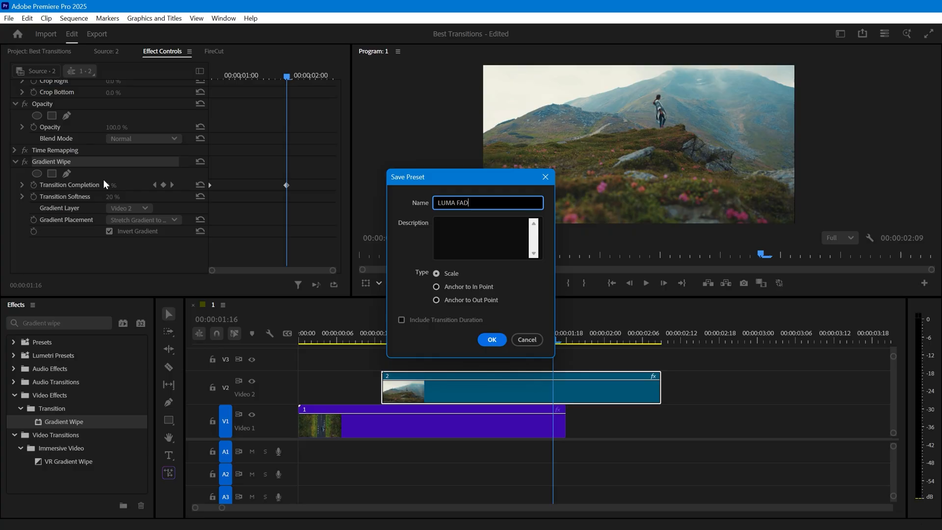
type("E")
left_click(493, 338)
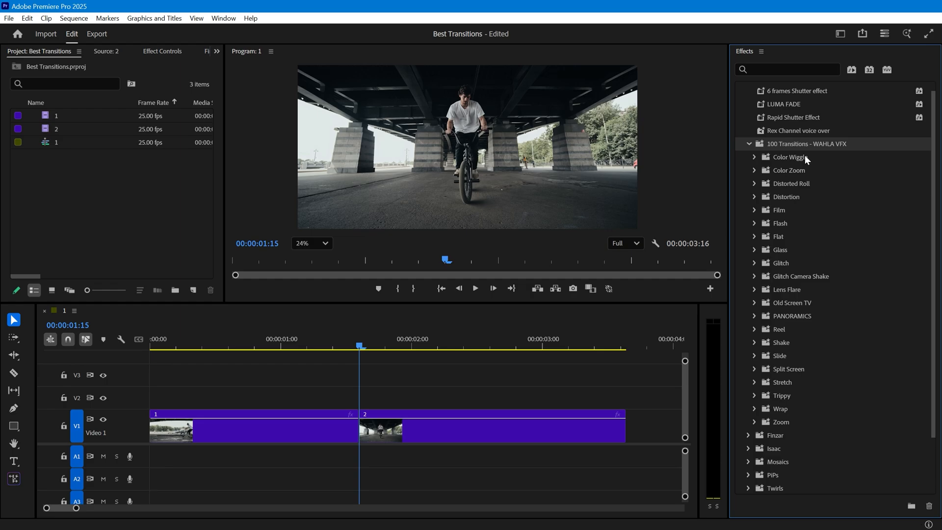
left_click(804, 155)
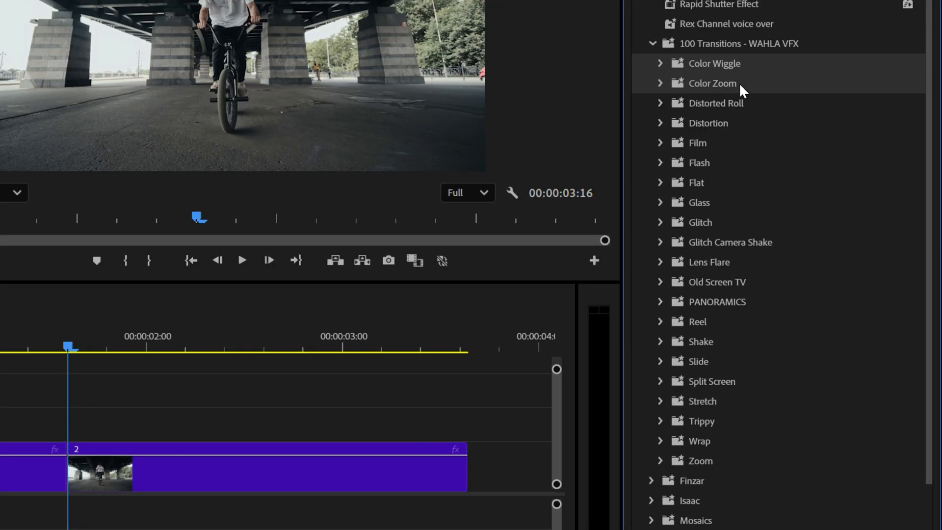
left_click_drag(738, 82, 741, 300)
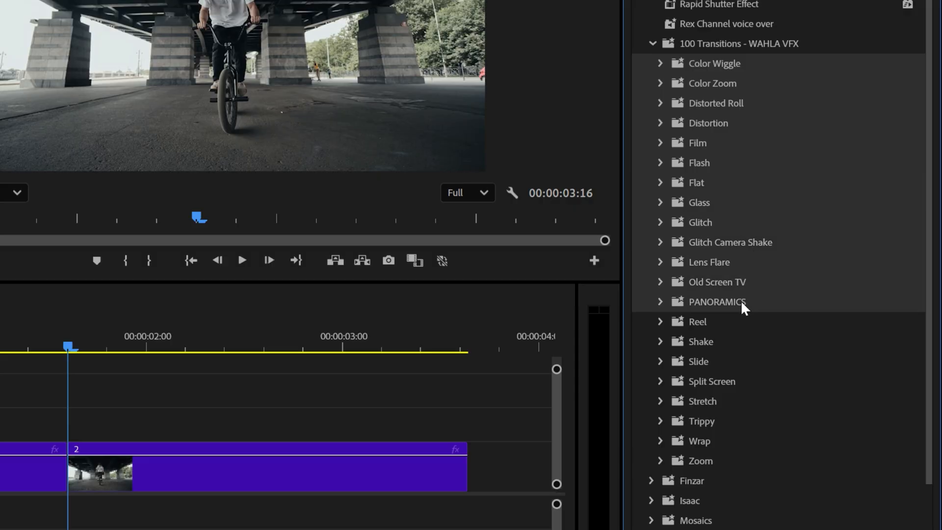
key("Home")
key("space")
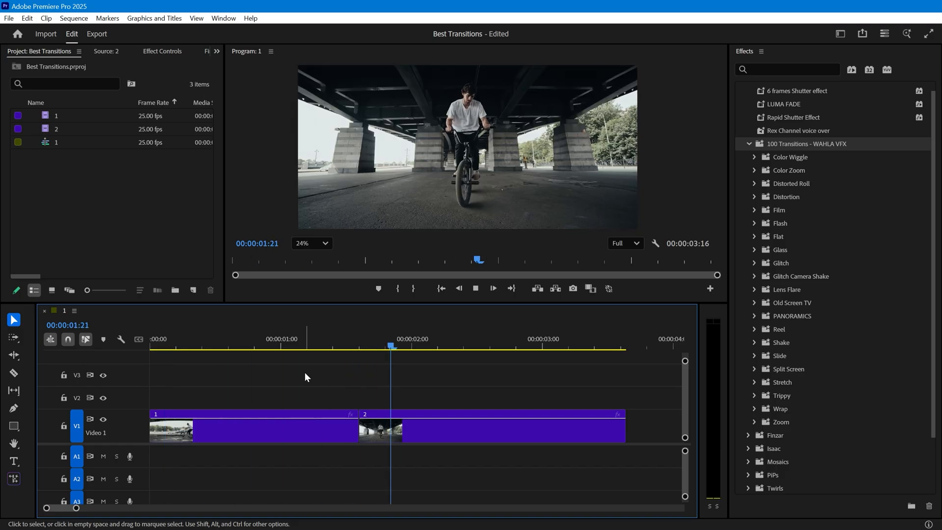
key("space")
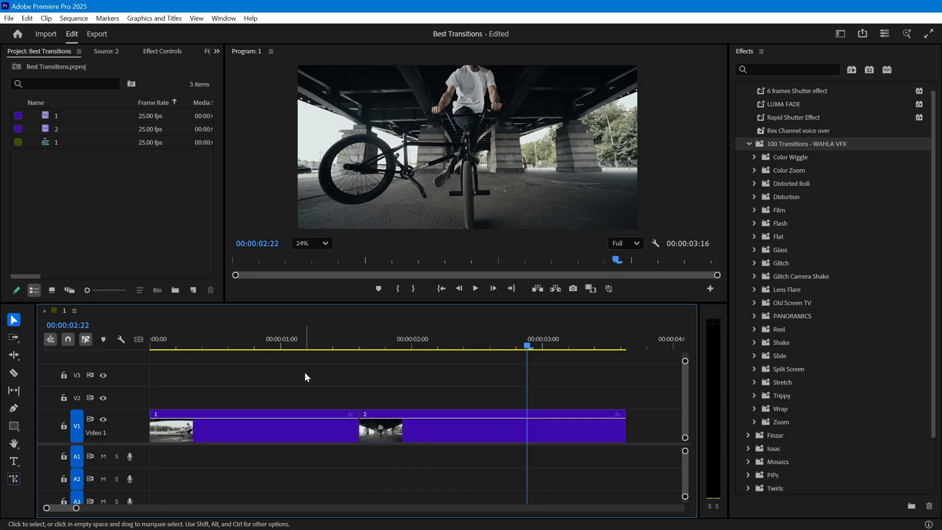
Step: Create a new Adjustment Layer and place it on V2 over clips 1 and 2
left_click(194, 288)
left_click(252, 350)
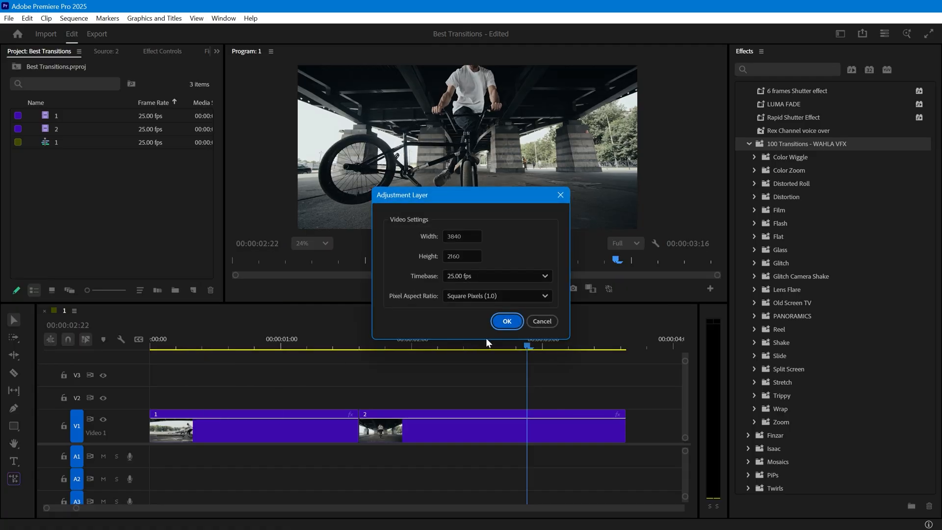
left_click(506, 321)
left_click_drag(78, 115, 206, 394)
Step: Trim the adjustment layer's start to 00:00:00:20
left_click_drag(356, 341, 361, 341)
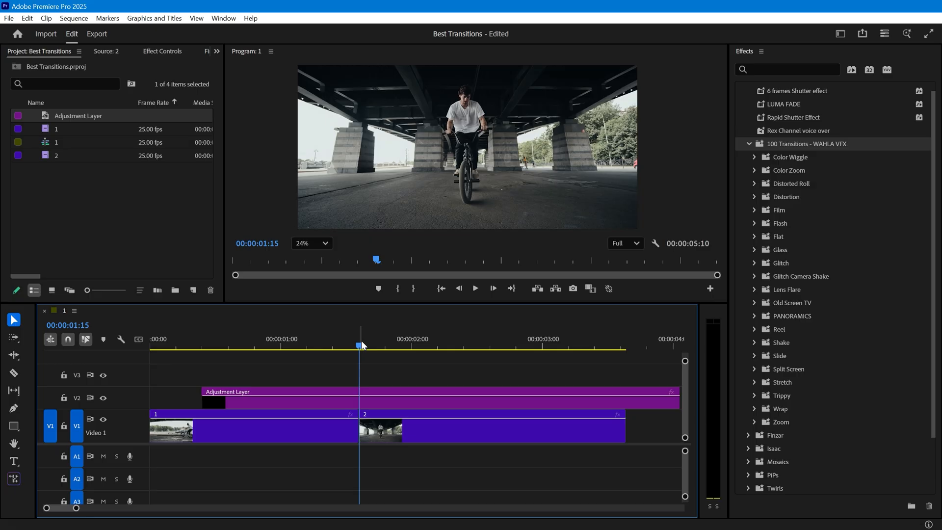
left_click(431, 404)
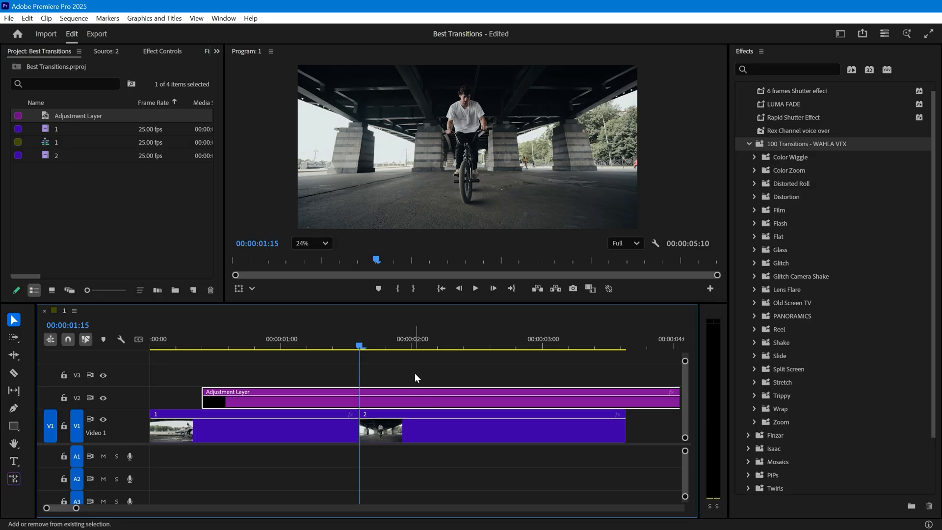
key("Left")
key("Left")
key("Left")
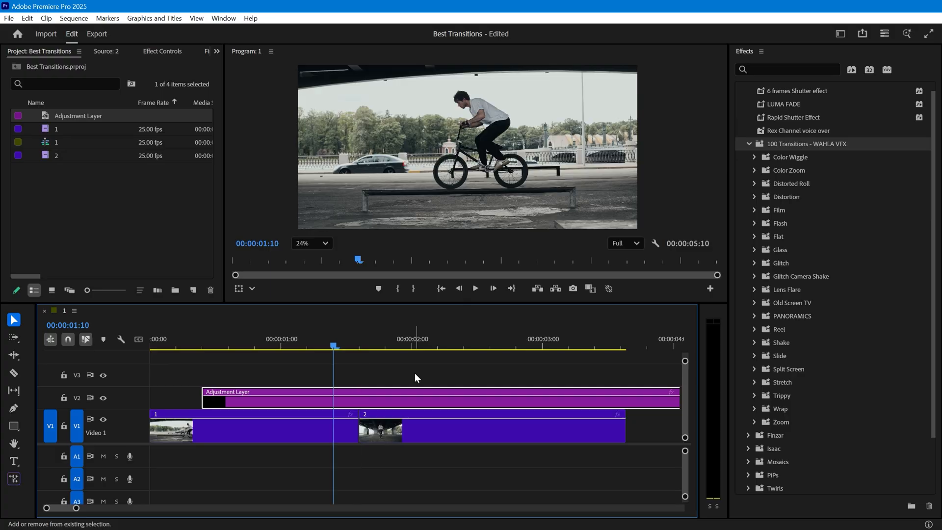
key("Left")
key("Left")
key("Left")
key("Left")
key("Left")
key("Left")
left_click_drag(204, 398, 255, 398)
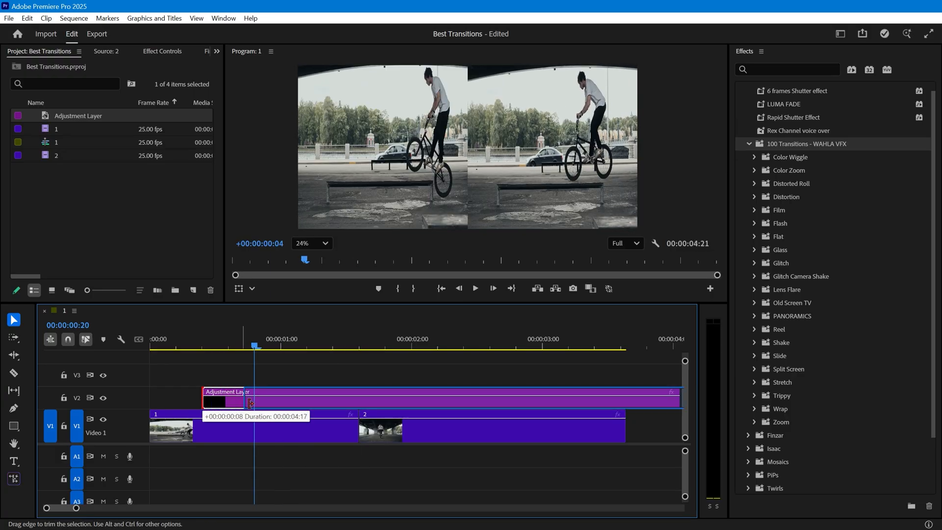
Step: Razor the layer at 00:00:02:10 and delete the right piece
key("space")
key("ctrl+k")
left_click(496, 393)
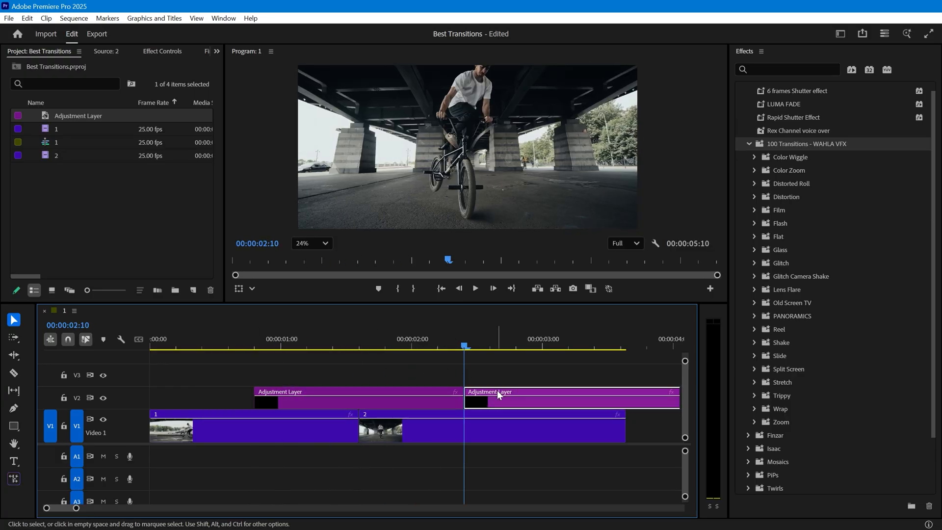
key("Delete")
Step: Expand the PANORAMICS Up presets and split the adjustment layer at the cut (00:00:01:15)
left_click(753, 316)
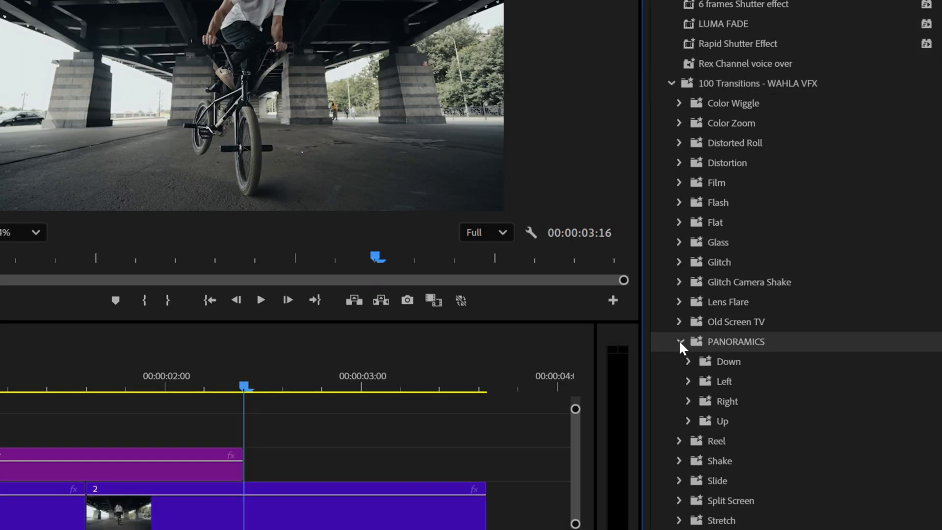
scroll(837, 302, "down", 2)
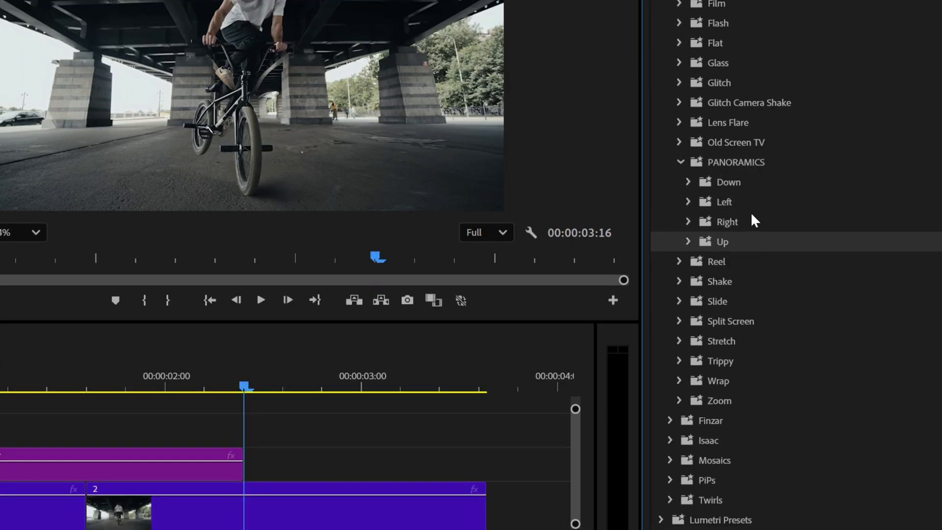
left_click(693, 244)
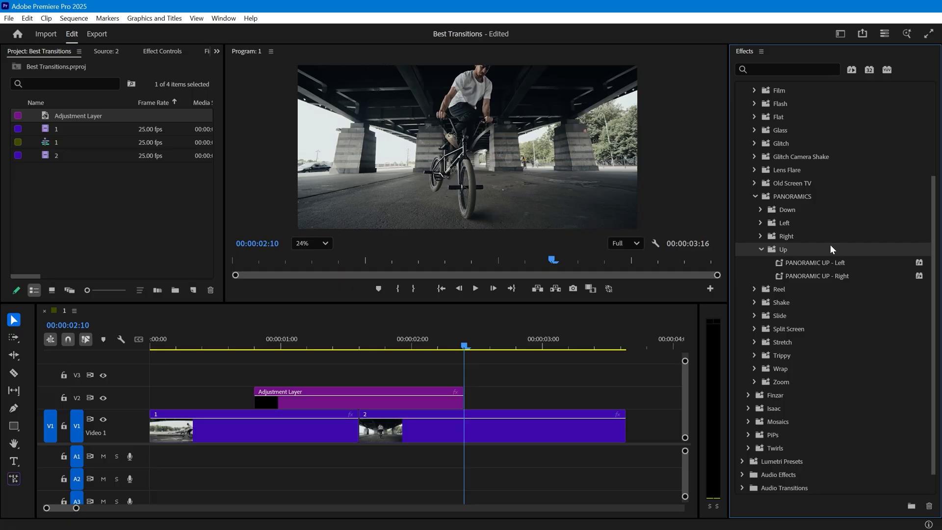
left_click(359, 341)
left_click(385, 395)
key("ctrl+k")
left_click(408, 391)
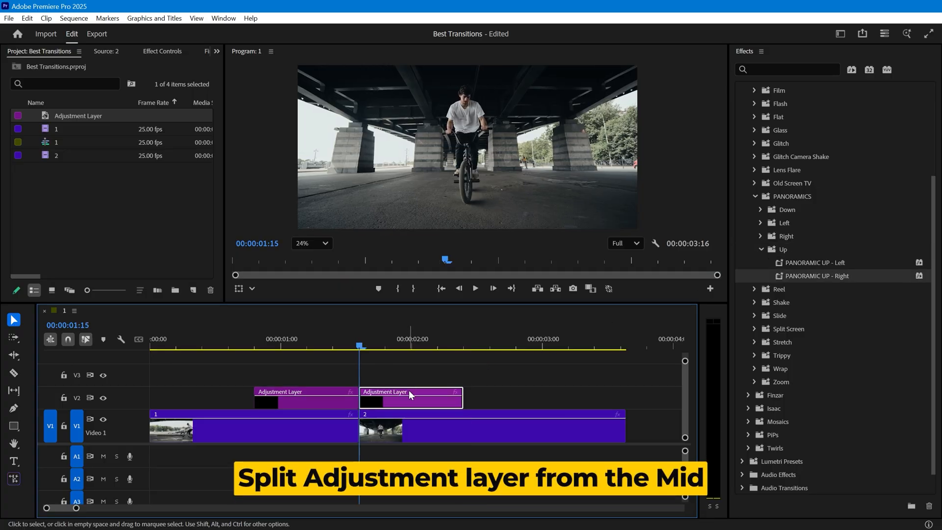
left_click(335, 393)
left_click(394, 388)
Step: Apply PANORAMIC UP - Left to the first half and PANORAMIC UP - Right to the second, then preview the whip-pan
left_click(861, 263)
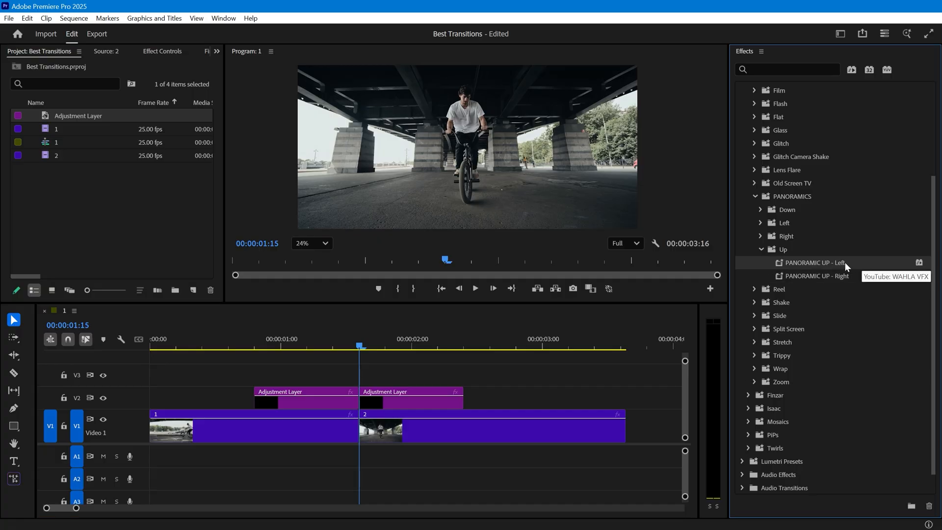
left_click_drag(423, 324, 292, 400)
left_click_drag(859, 279, 413, 397)
left_click(242, 347)
key("space")
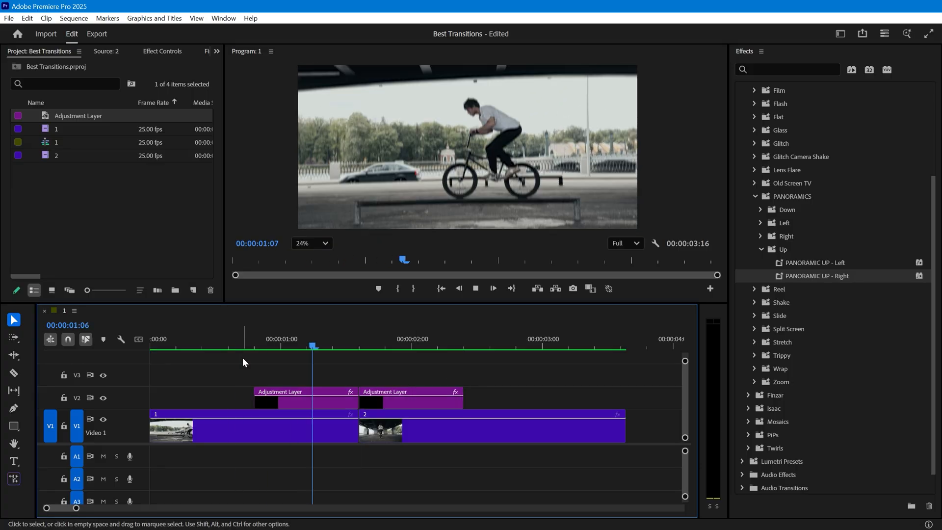
left_click_drag(253, 346, 399, 369)
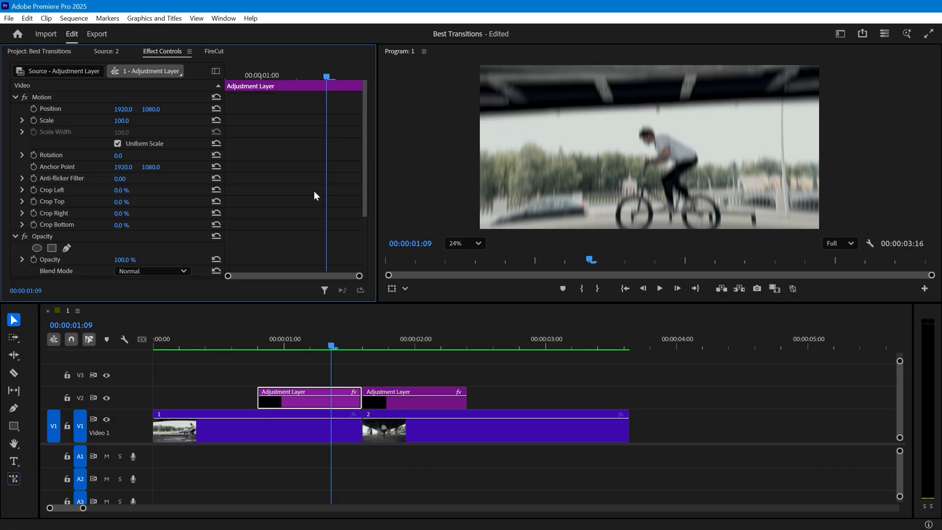
scroll(321, 205, "down", 1)
Step: Move the Offset Shift Center To keyframe to 00:00:01:07 to retime the panoramic move
left_click(15, 214)
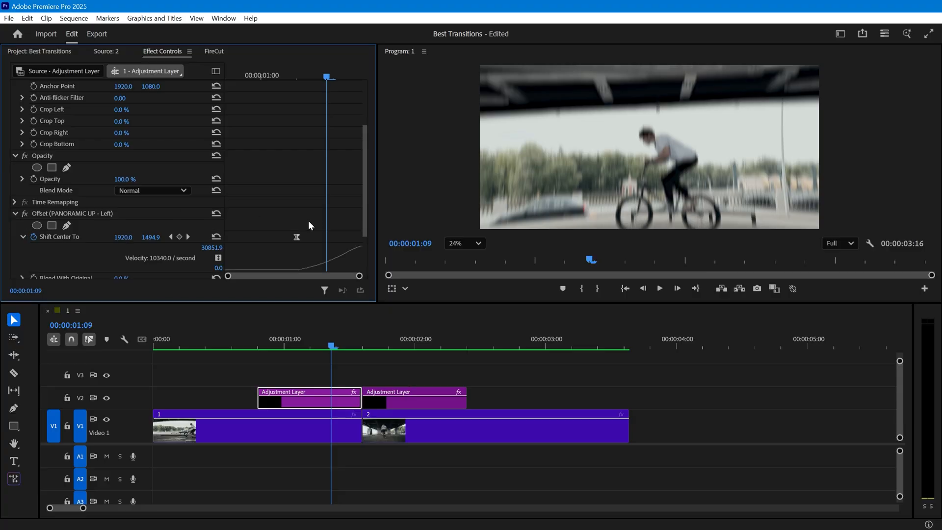
scroll(301, 199, "down", 3)
left_click_drag(326, 77, 311, 77)
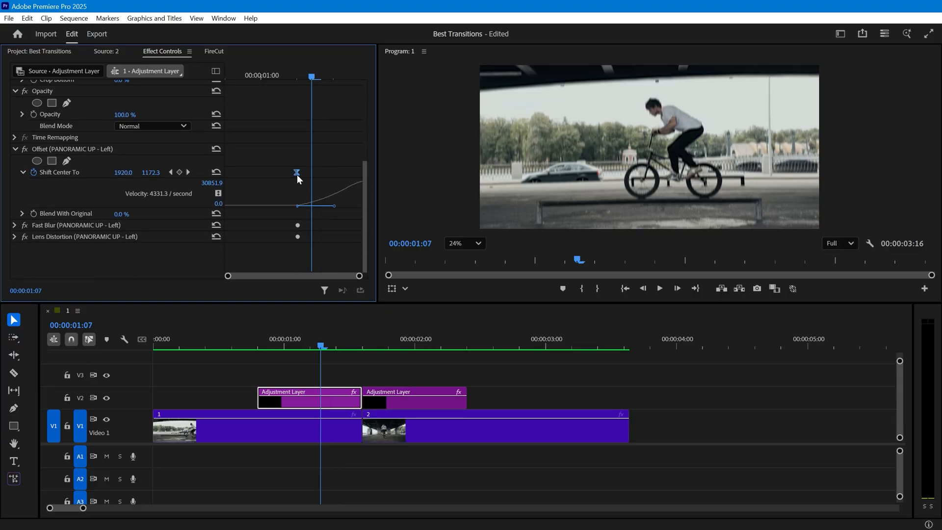
mouse_move(296, 172)
left_mouse_down()
mouse_move(311, 172)
mouse_move(297, 172)
left_mouse_up()
left_click_drag(311, 76, 282, 77)
scroll(283, 148, "up", 3)
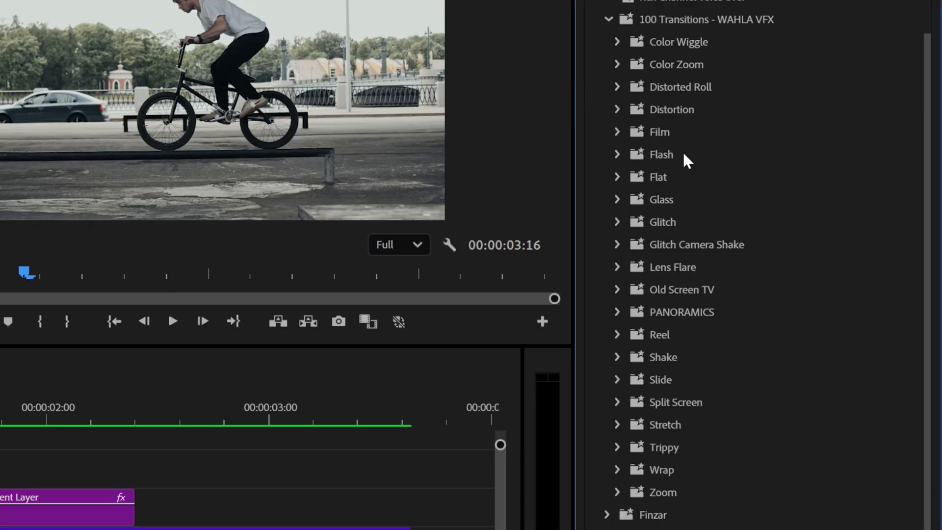
Step: Expand the Flash, Glitch, Reel, Lens Flare, Shake (Distortion), Slide (Color) and Trippy preset folders
left_click(618, 153)
scroll(715, 297, "down", 1)
left_click(618, 273)
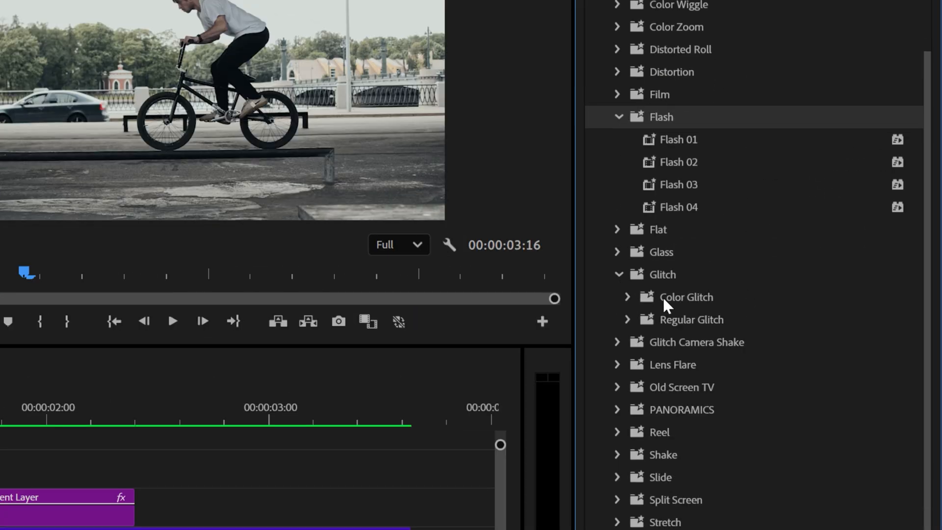
scroll(741, 299, "down", 2)
left_click(618, 356)
scroll(672, 348, "down", 2)
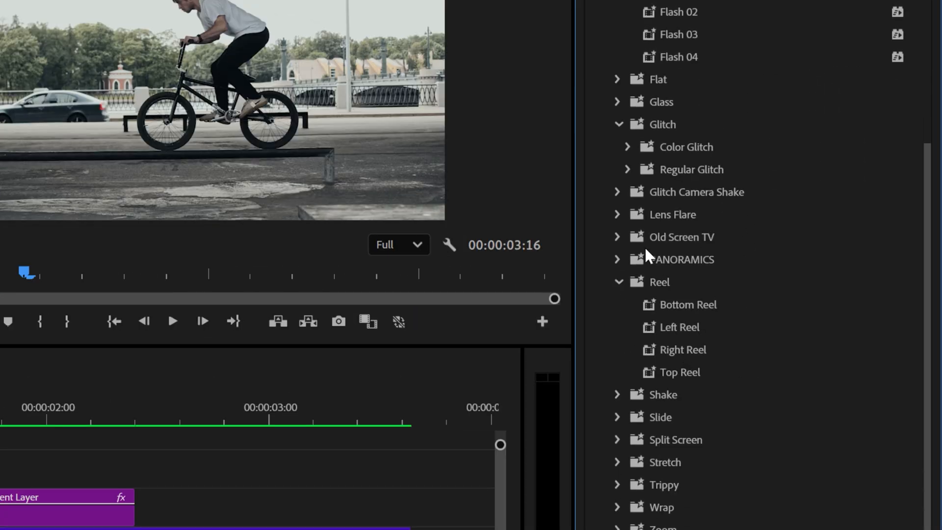
left_click(618, 213)
scroll(753, 290, "down", 2)
scroll(760, 294, "down", 2)
left_click(618, 327)
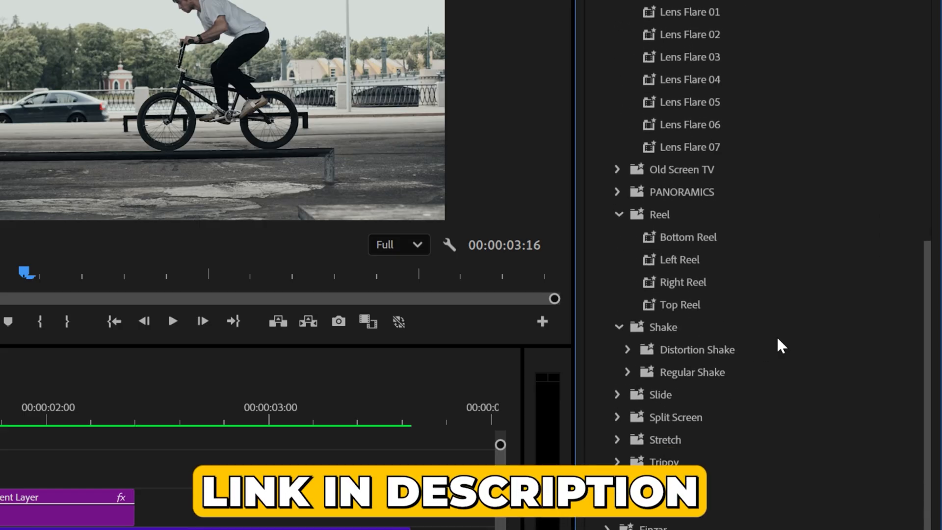
scroll(777, 343, "down", 1)
left_click(628, 311)
scroll(789, 324, "down", 2)
left_click(617, 322)
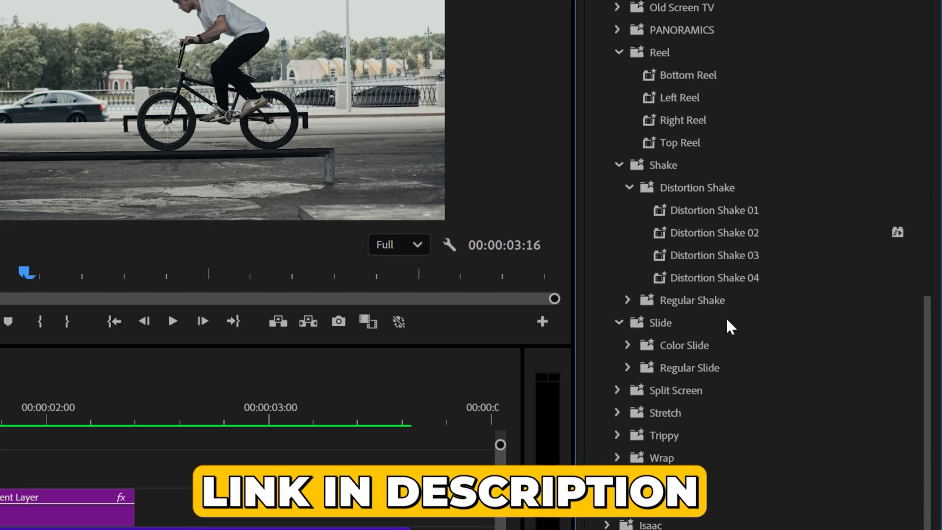
scroll(626, 309, "down", 1)
left_click(628, 307)
scroll(618, 346, "down", 2)
left_click(617, 390)
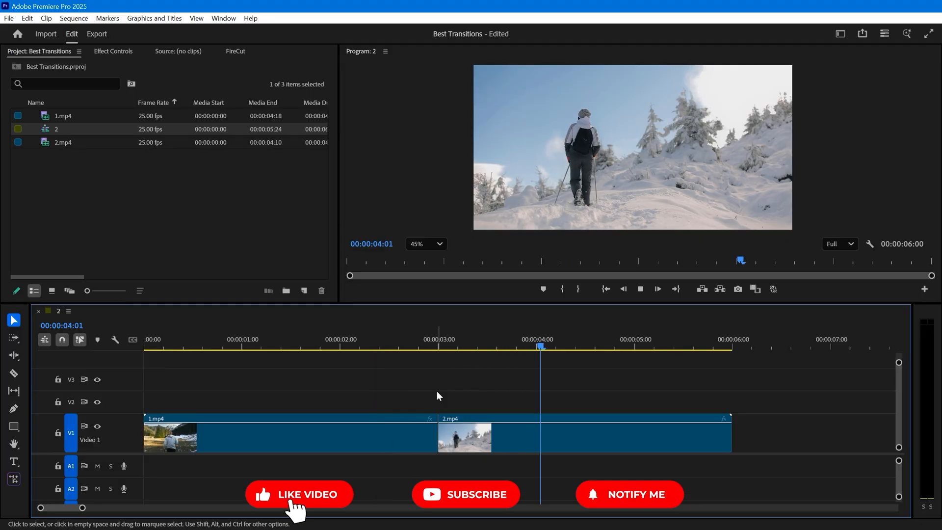
Step: Split 1.mp4 at 00:00:02:00 and Alt-copy its tail piece onto Video 2, showing its Effect Controls
left_click(384, 339)
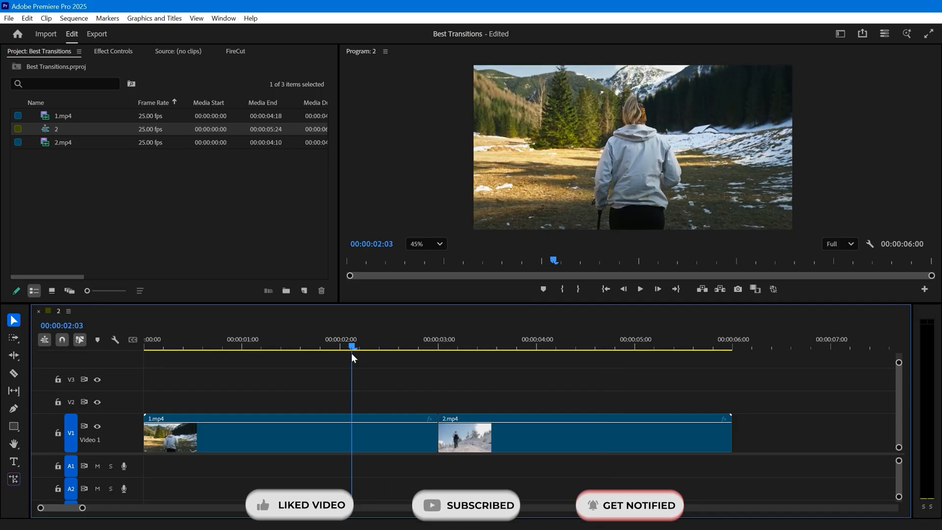
left_click_drag(385, 338, 341, 352)
left_click(360, 433)
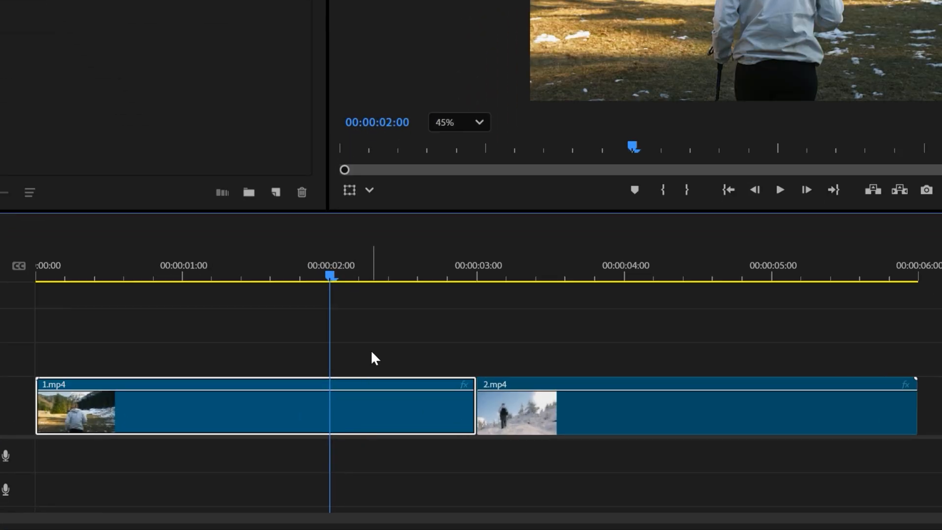
key("ctrl+k")
left_click_drag(424, 410, 425, 375)
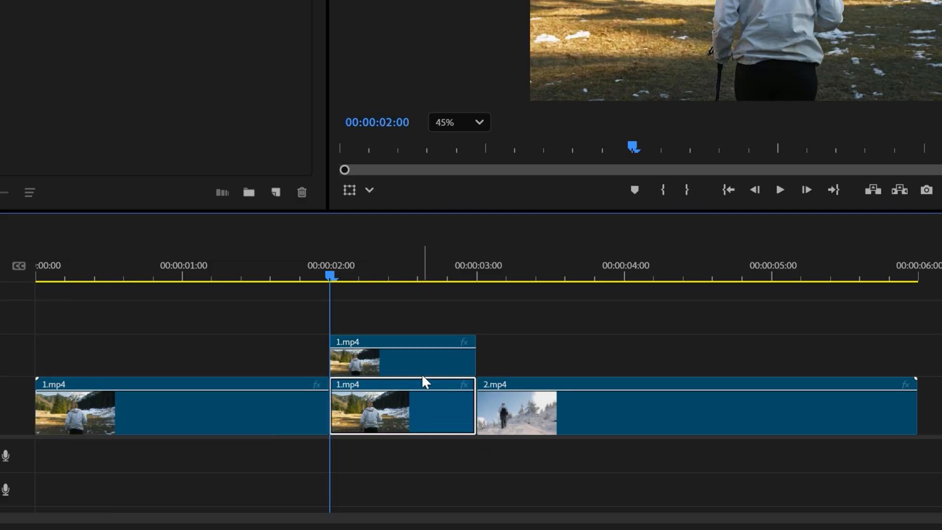
left_click(420, 375)
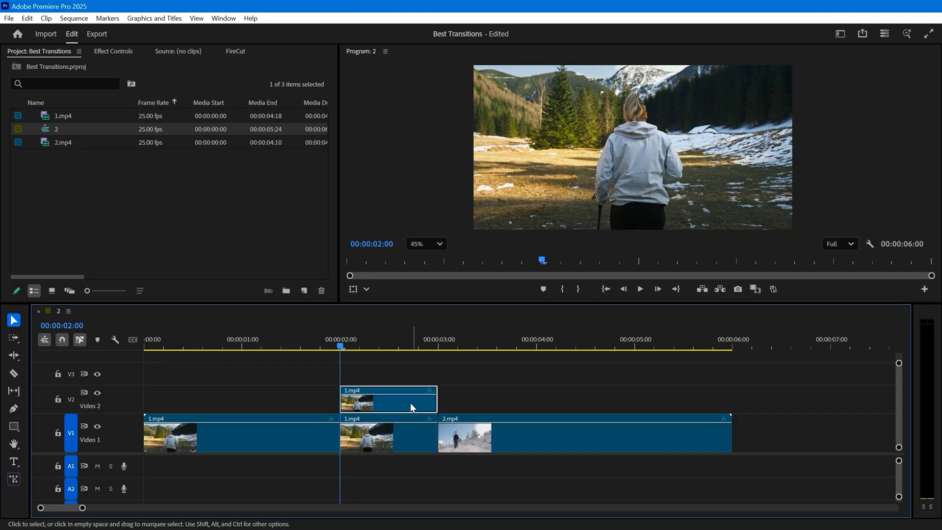
left_click(122, 54)
scroll(263, 185, "down", 3)
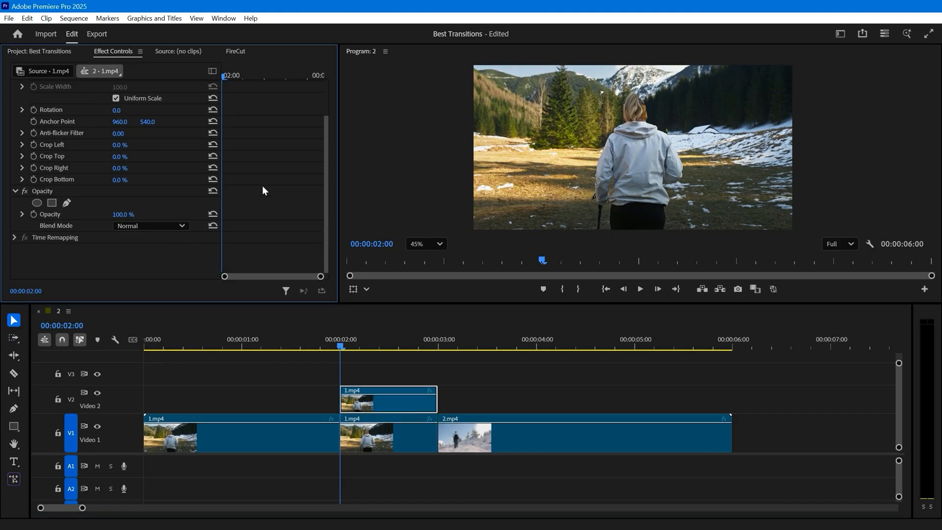
Step: Add a freehand opacity mask to the V2 clip, inspecting it at 200% in the maximized monitor
left_click(65, 202)
key("grave")
left_click(102, 460)
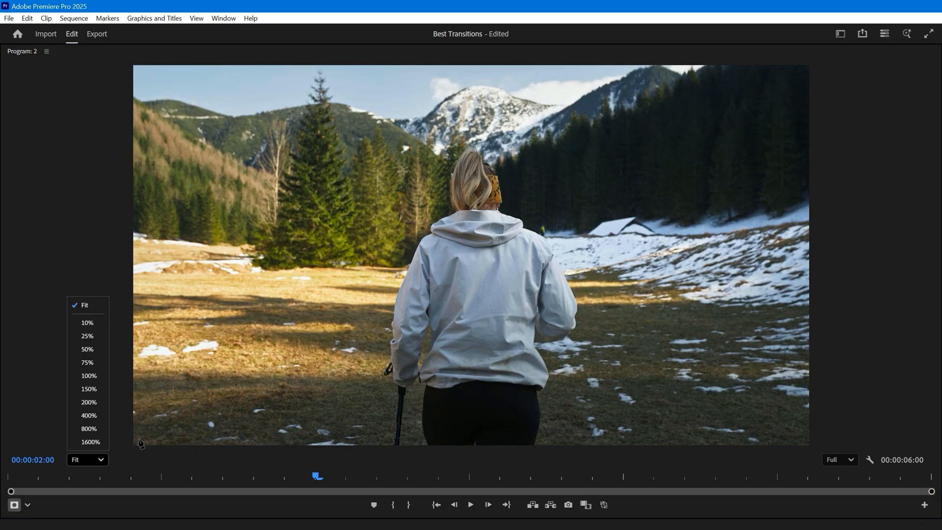
left_click(103, 402)
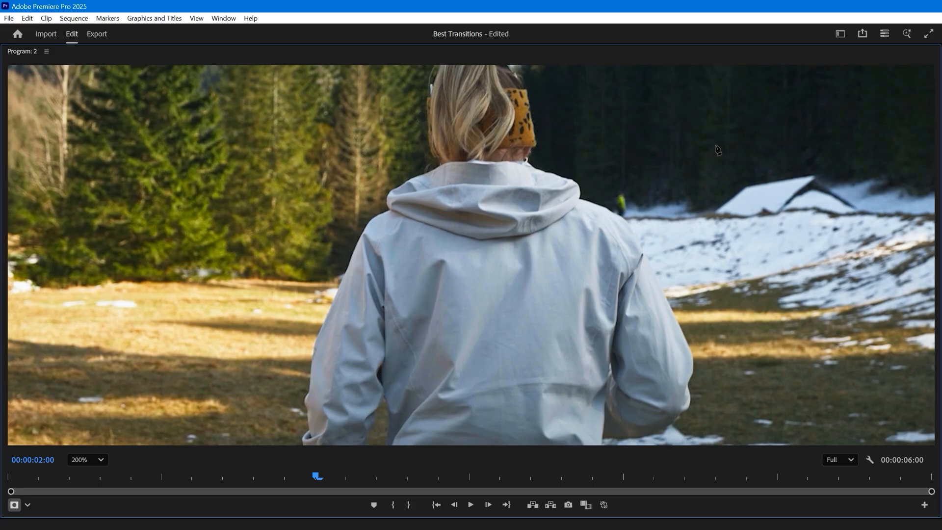
left_click_drag(729, 140, 592, 143)
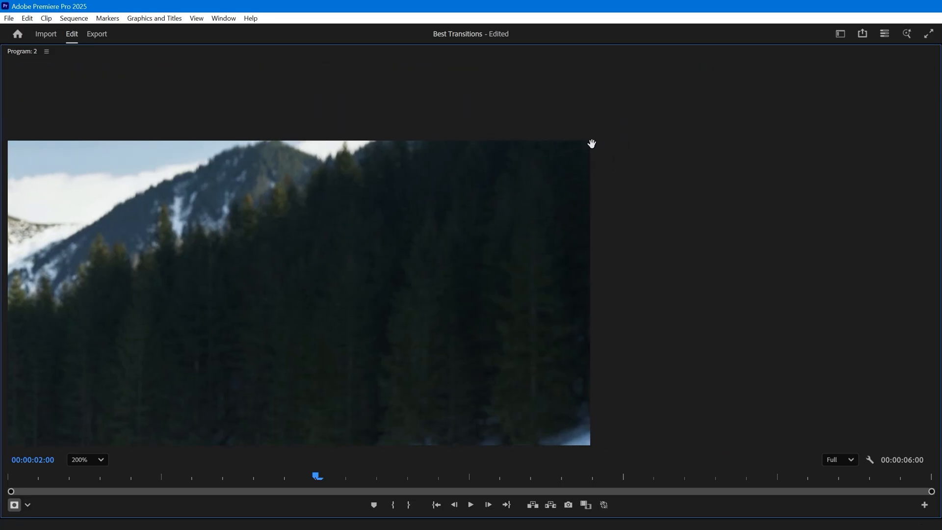
left_click_drag(578, 203, 259, 363)
mouse_move(311, 304)
left_mouse_down()
mouse_move(249, 347)
mouse_move(611, 200)
left_mouse_up()
key("grave")
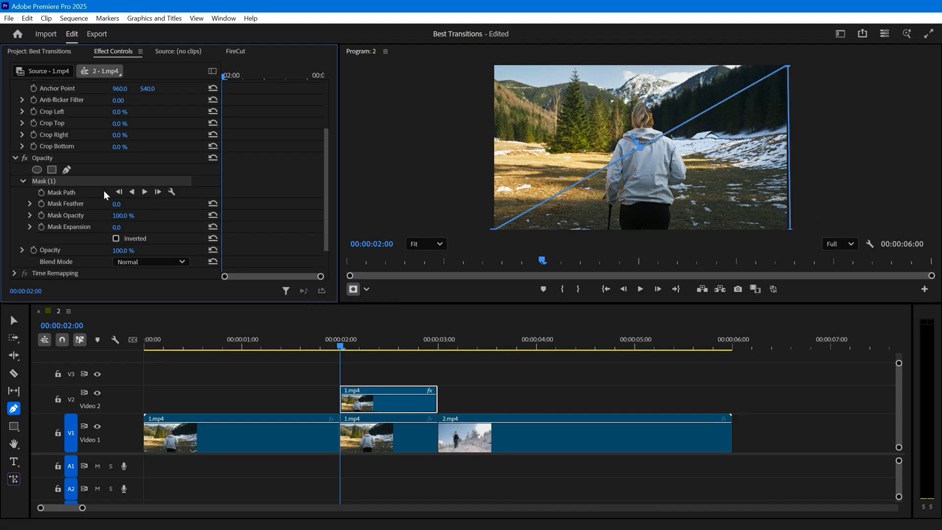
Step: Paste the V2 clip's diagonal mask onto the V1 1.mp4 clip and set it to Inverted
right_click(79, 184)
key("Escape")
key("v")
left_click(389, 442)
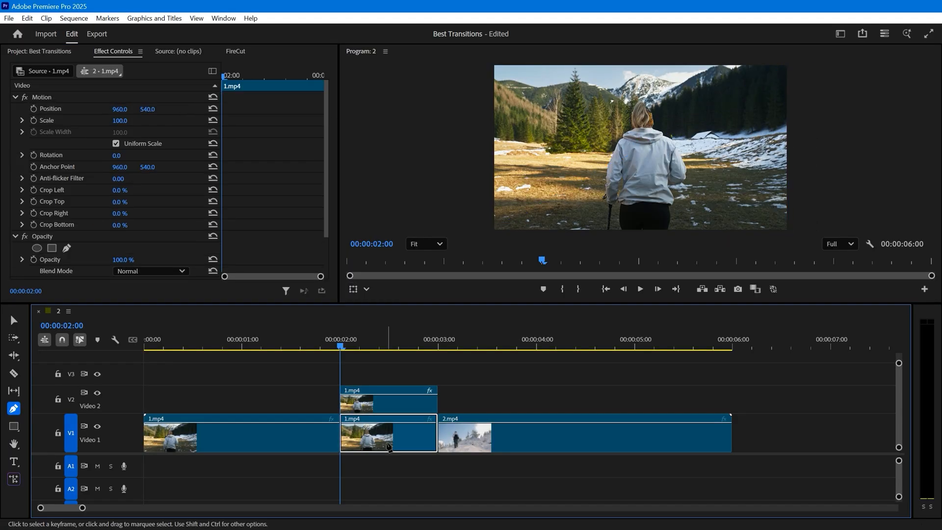
scroll(186, 237, "down", 2)
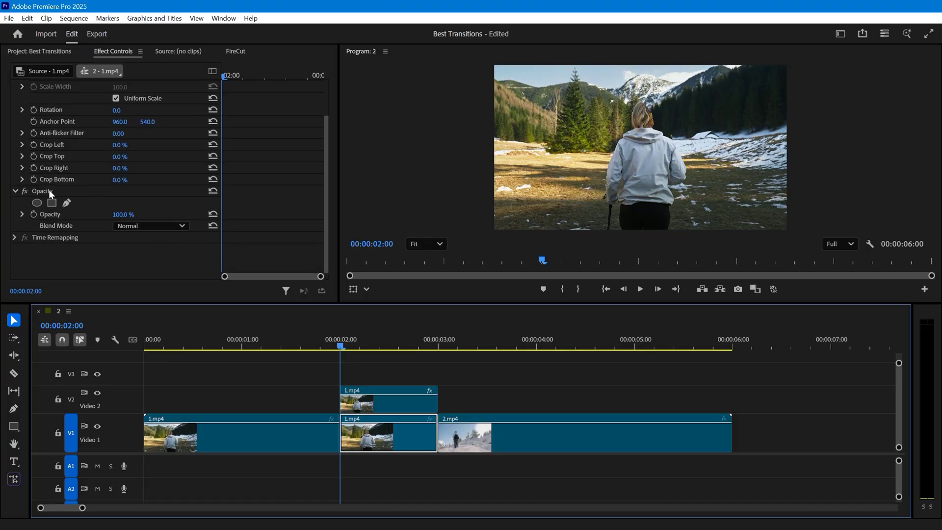
right_click(82, 191)
left_click(111, 256)
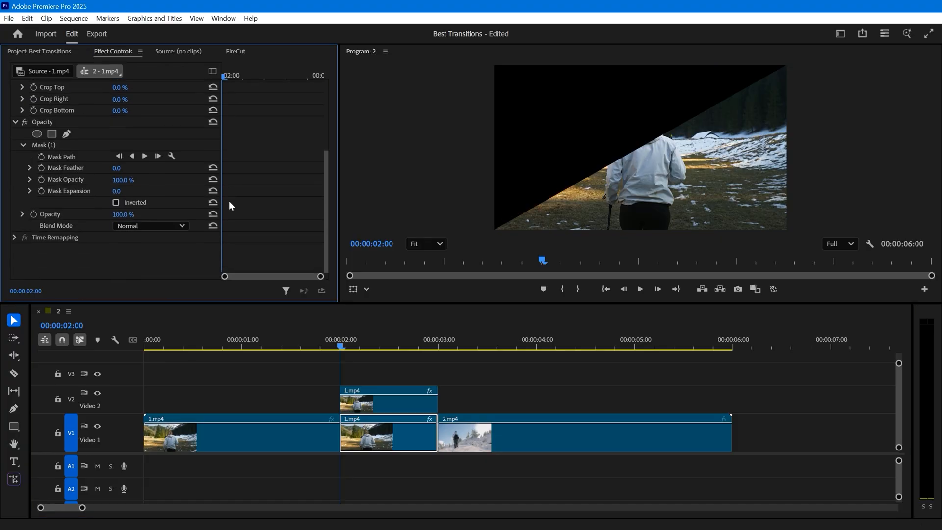
left_click(115, 202)
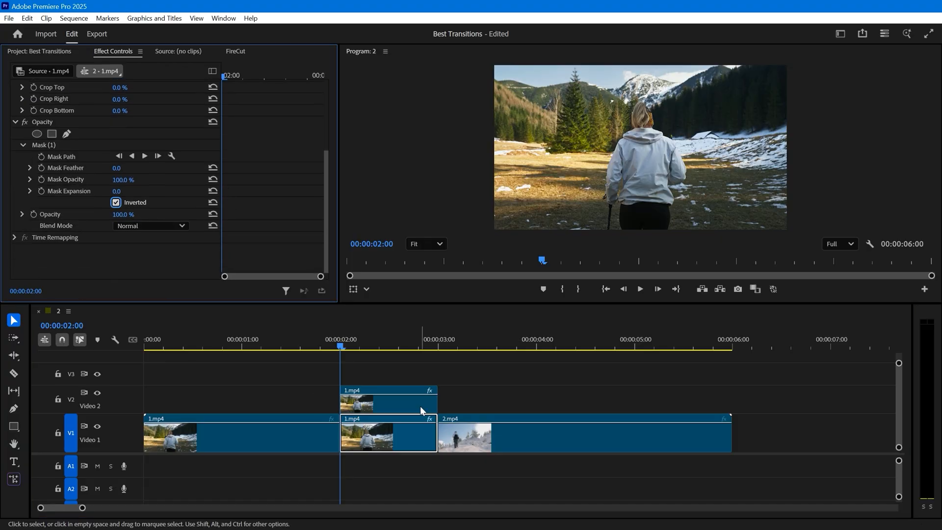
Step: Nest the V2 and V1 1.mp4 pieces into Nested Sequence 01 and 02
right_click(403, 401)
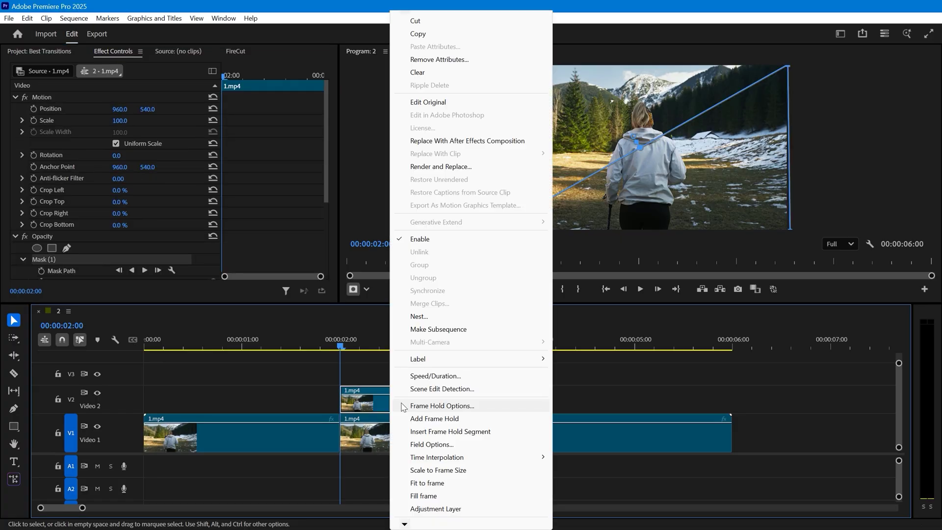
left_click(427, 301)
left_click(488, 279)
right_click(395, 438)
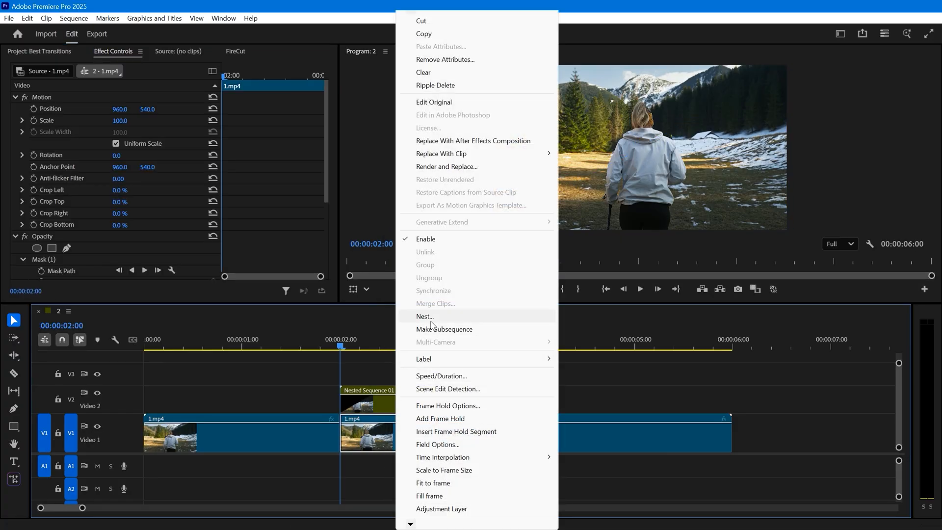
left_click(434, 318)
left_click(482, 281)
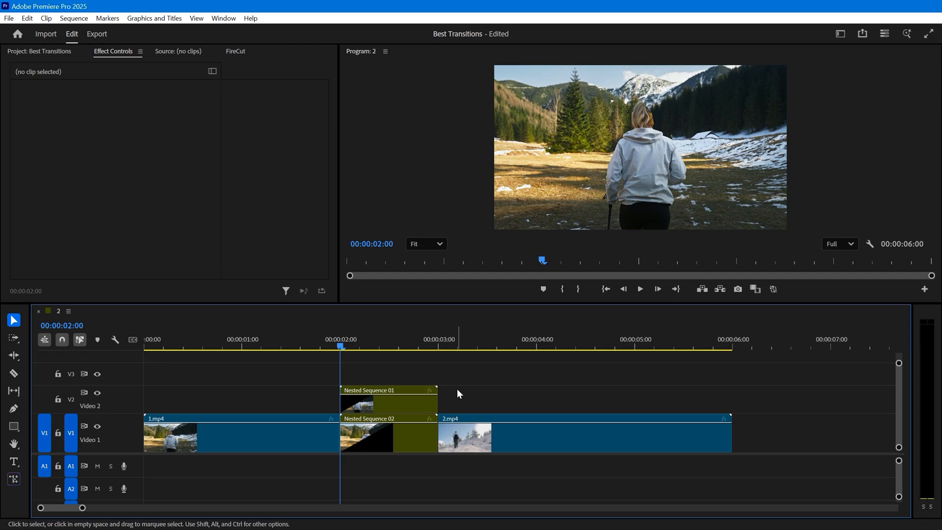
Step: Apply the Transform effect to both nested sequences from the Effects panel
key("shift+7")
left_click(92, 329)
type("transform")
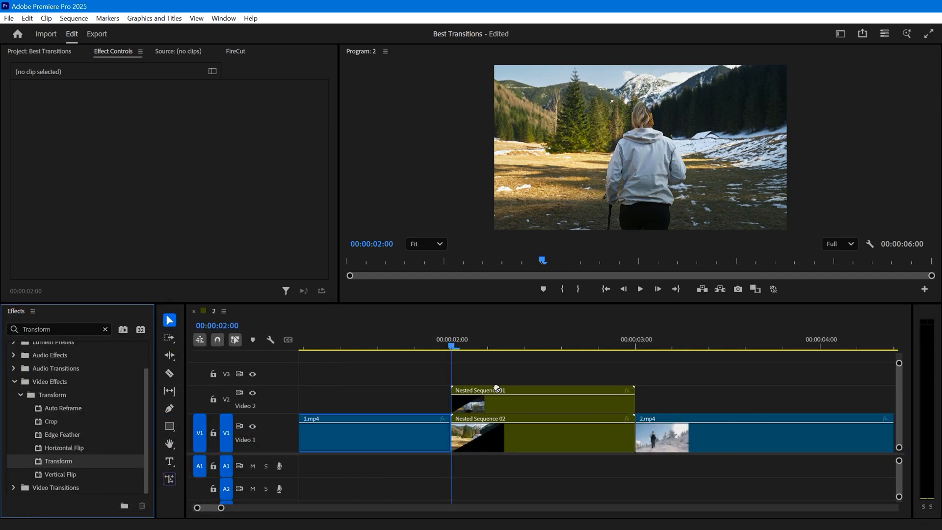
left_click_drag(97, 462, 567, 395)
left_click_drag(66, 461, 522, 426)
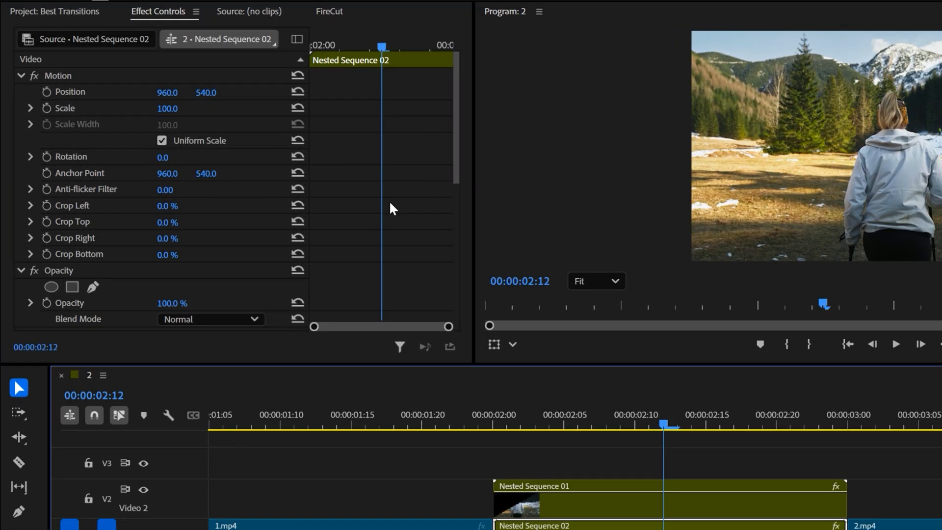
scroll(277, 187, "down", 3)
scroll(389, 203, "down", 3)
scroll(390, 203, "down", 1)
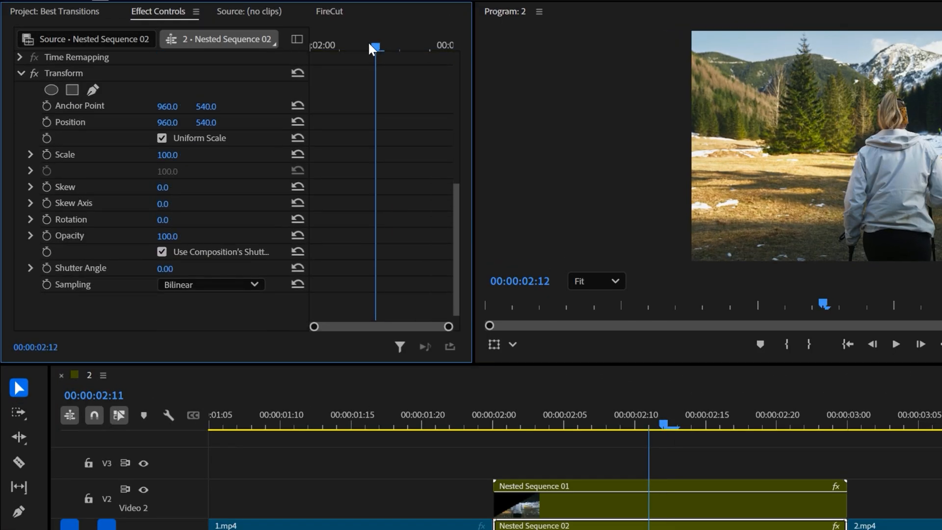
left_click_drag(384, 48, 299, 39)
Step: Keyframe Nested Sequence 02's Transform Position at 02:00, moving to 0,0 at 02:16
left_click(46, 121)
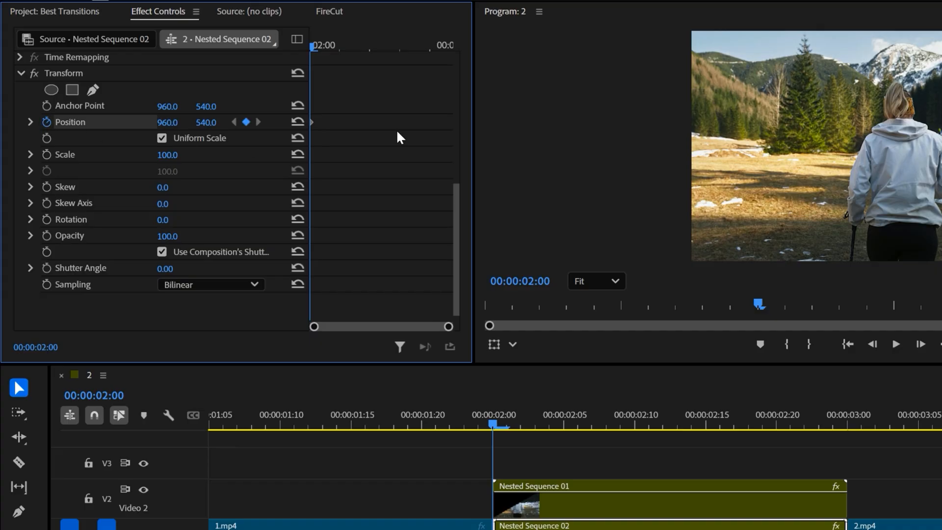
left_click_drag(387, 46, 405, 49)
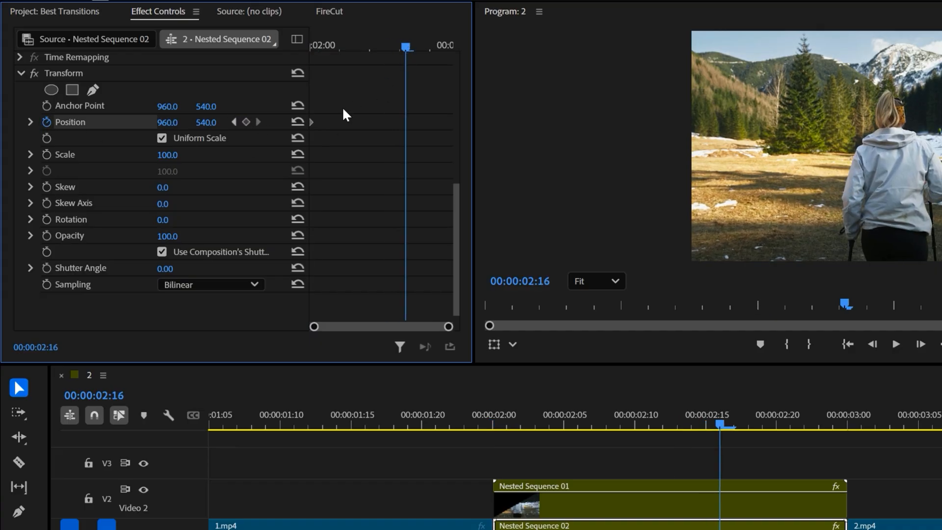
left_click(168, 123)
type("0")
key("Tab")
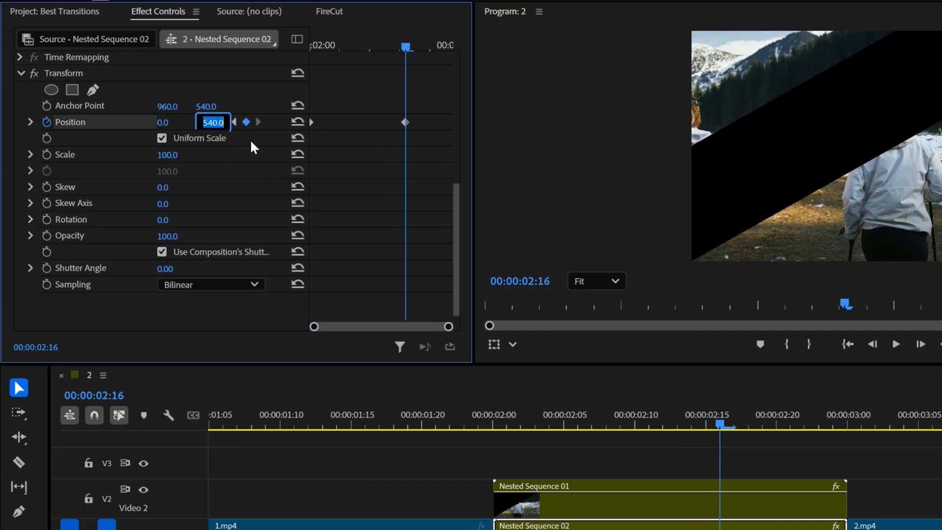
type("0")
key("Return")
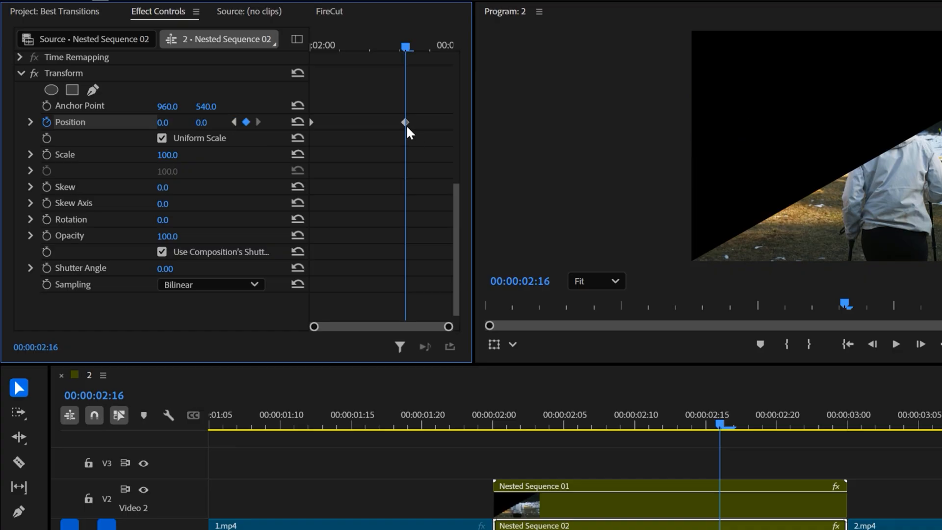
Step: Ease In/Ease Out the Position keyframes, extend the slide, and set a 180 shutter angle
right_click(405, 122)
mouse_move(482, 258)
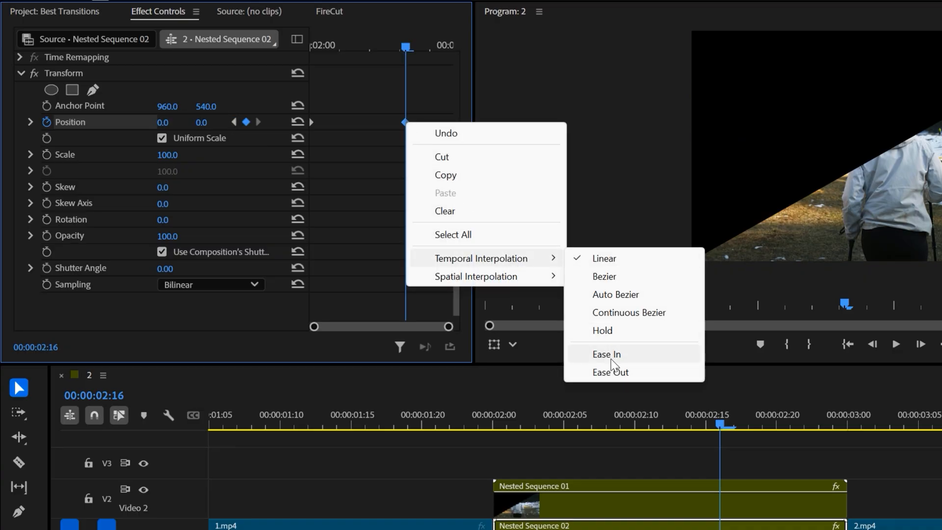
left_click(611, 359)
right_click(312, 123)
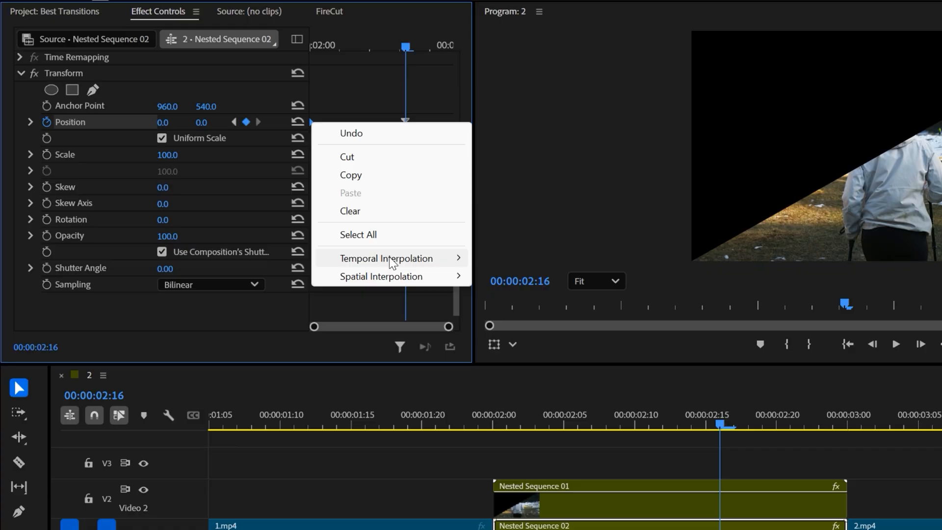
mouse_move(386, 258)
left_click(520, 373)
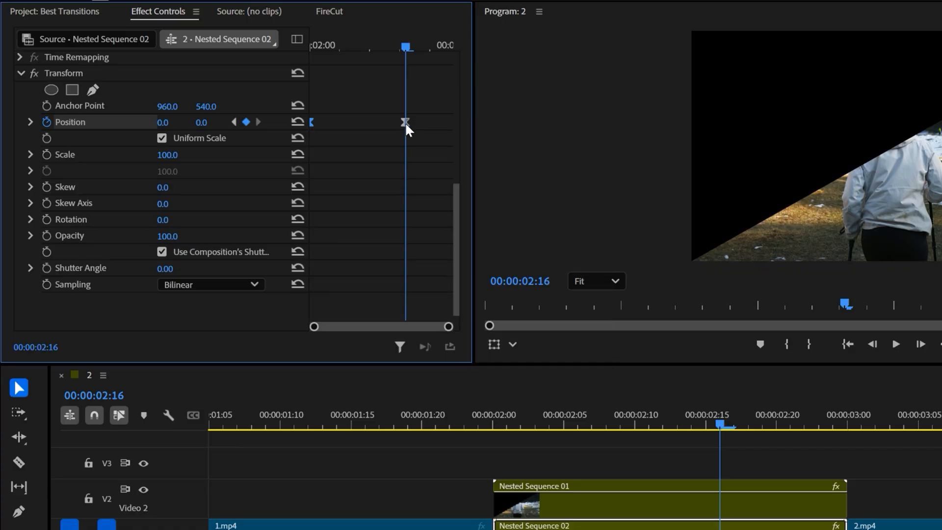
left_click_drag(405, 121, 470, 135)
key("Left")
key("Left")
key("Left")
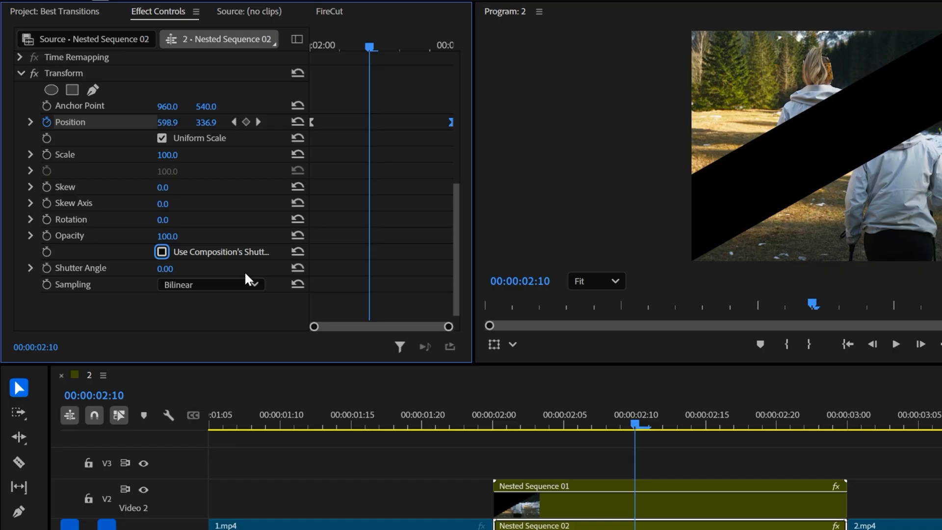
left_click(170, 269)
type("180")
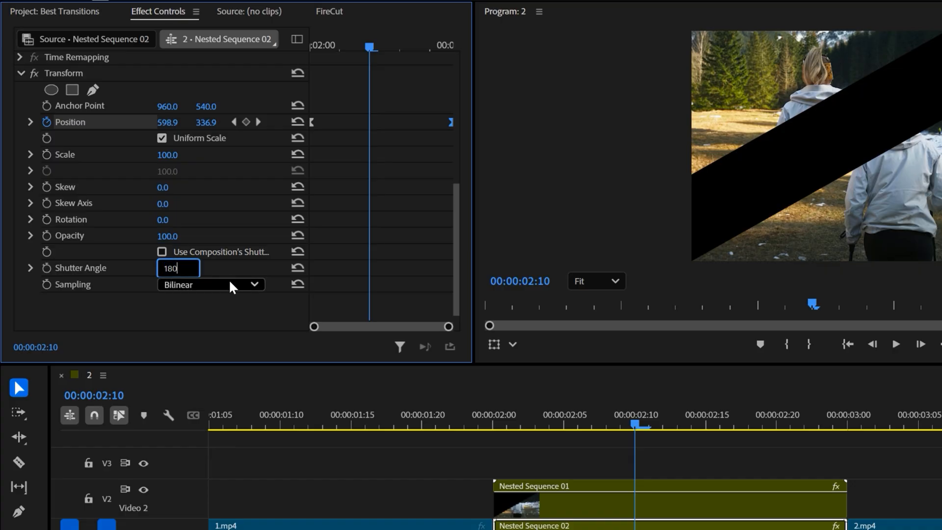
key("Return")
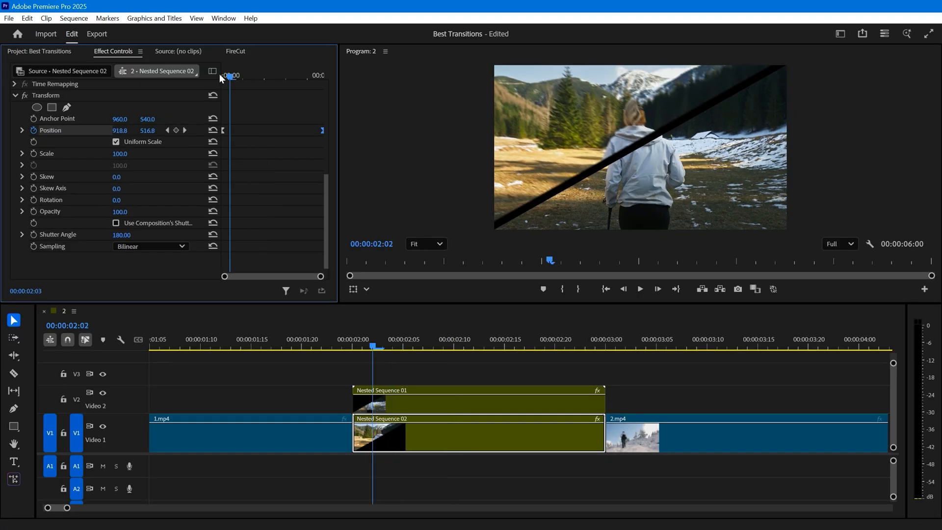
Step: Keyframe Nested Sequence 01's Position at 02:00, moving to 1920,1080 at 02:13
left_click_drag(372, 51, 269, 75)
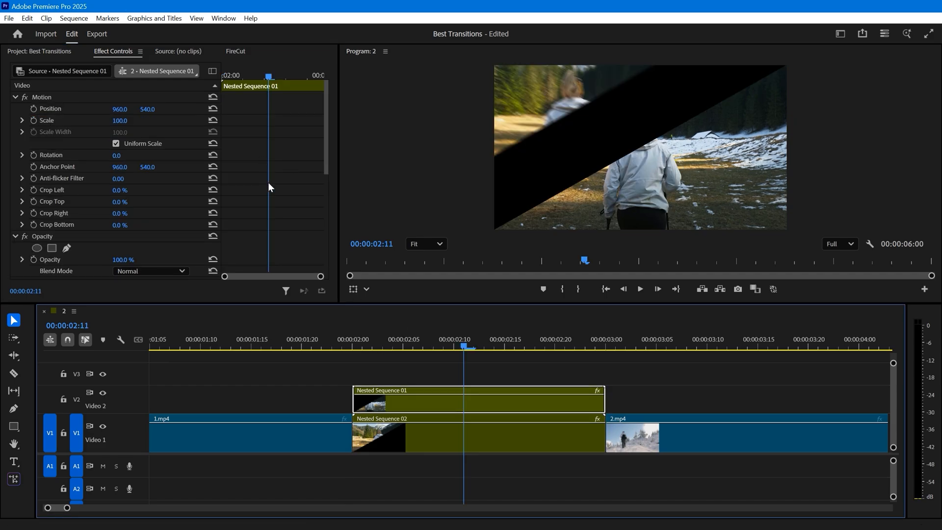
scroll(269, 182, "down", 5)
left_click_drag(383, 55, 311, 42)
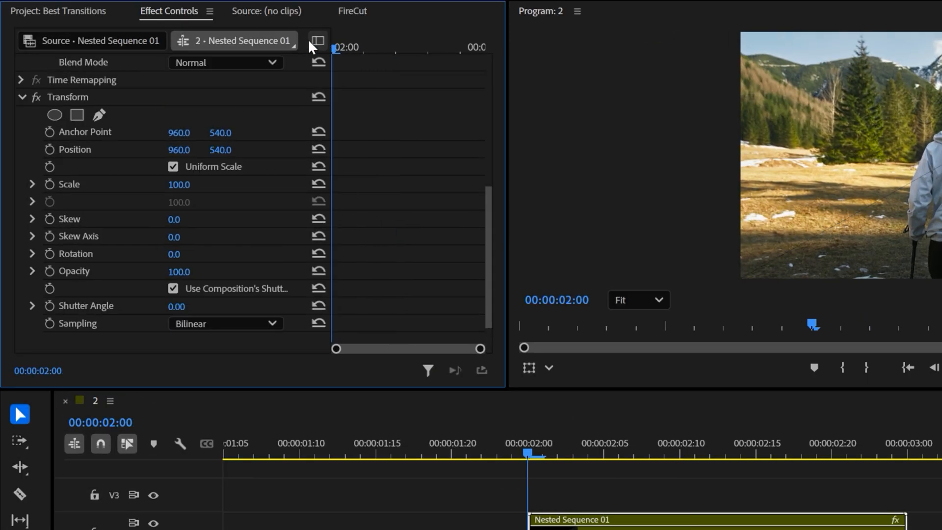
left_click(49, 149)
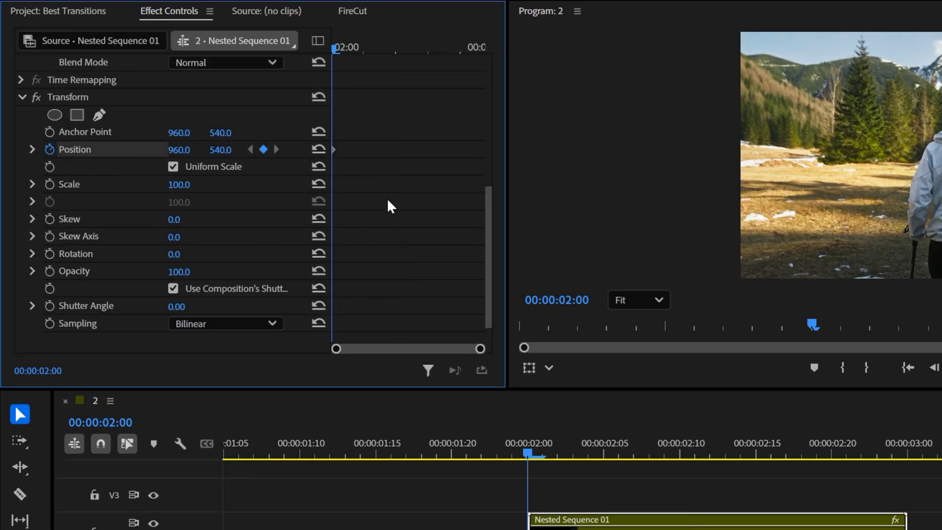
left_click_drag(410, 48, 415, 49)
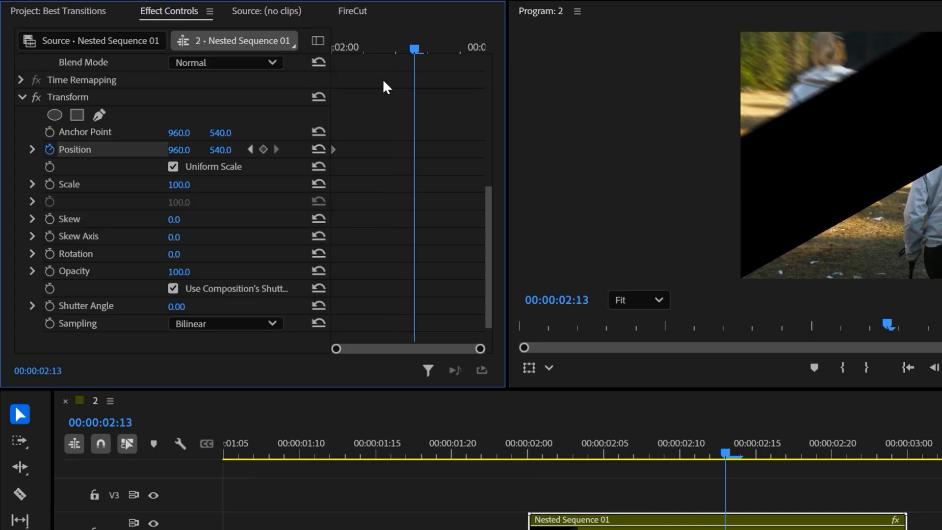
left_click(179, 150)
type("1920")
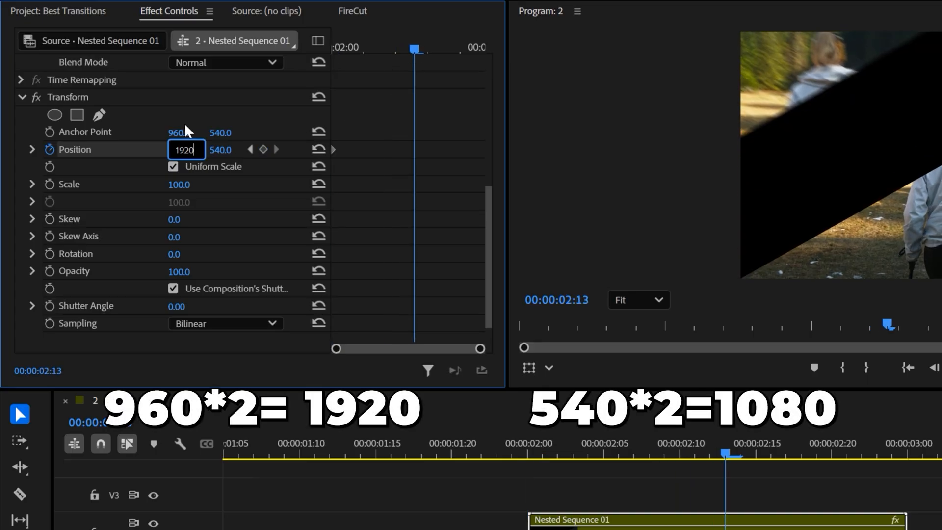
key("Return")
left_click(220, 150)
type("1080")
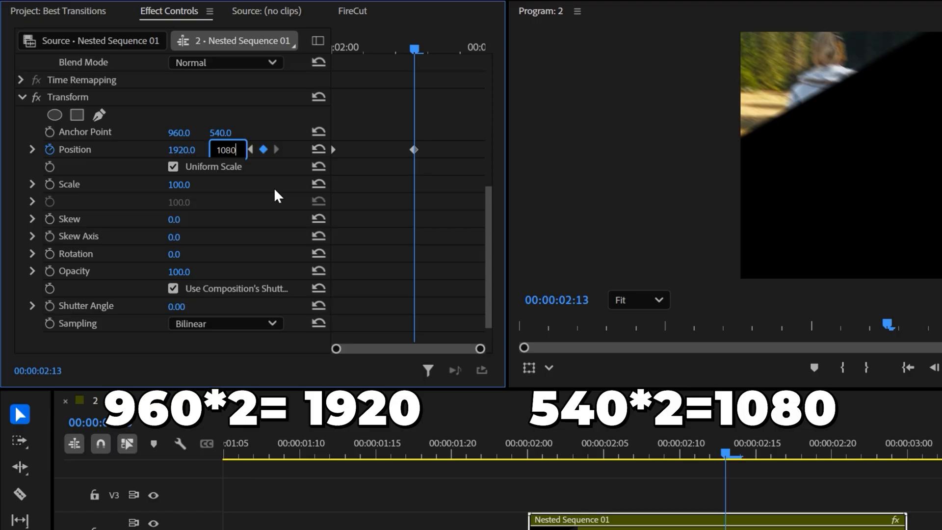
key("Return")
Step: Ease In/Ease Out its Position keyframes, set shutter angle 180, and move the end keyframe later
right_click(414, 151)
mouse_move(495, 297)
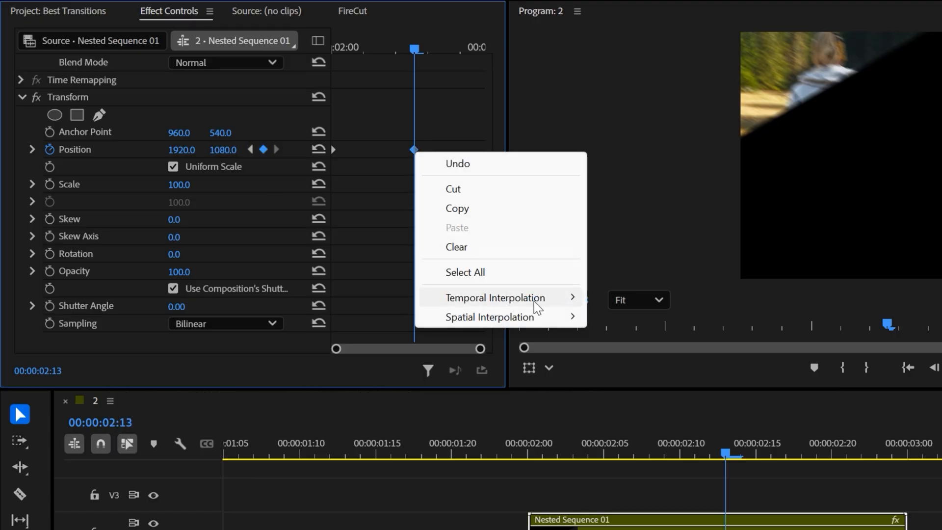
left_click(639, 400)
right_click(335, 150)
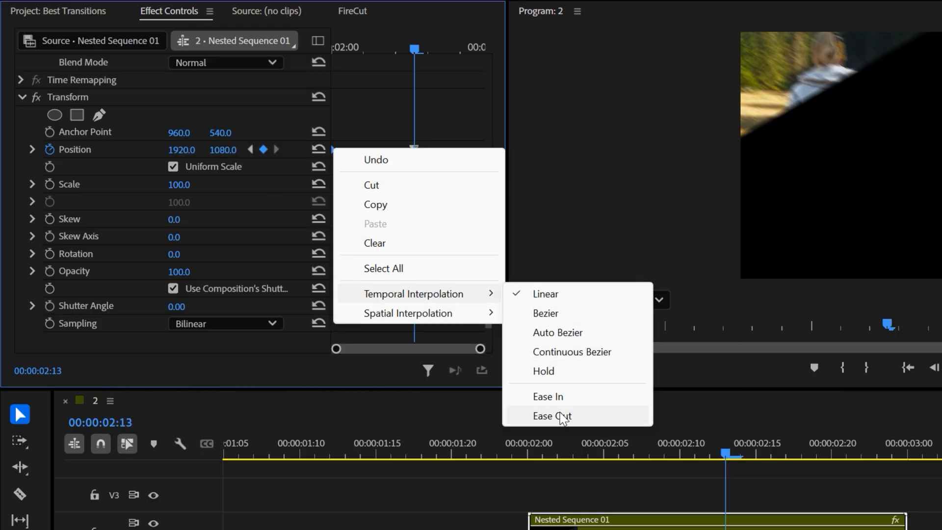
left_click(561, 414)
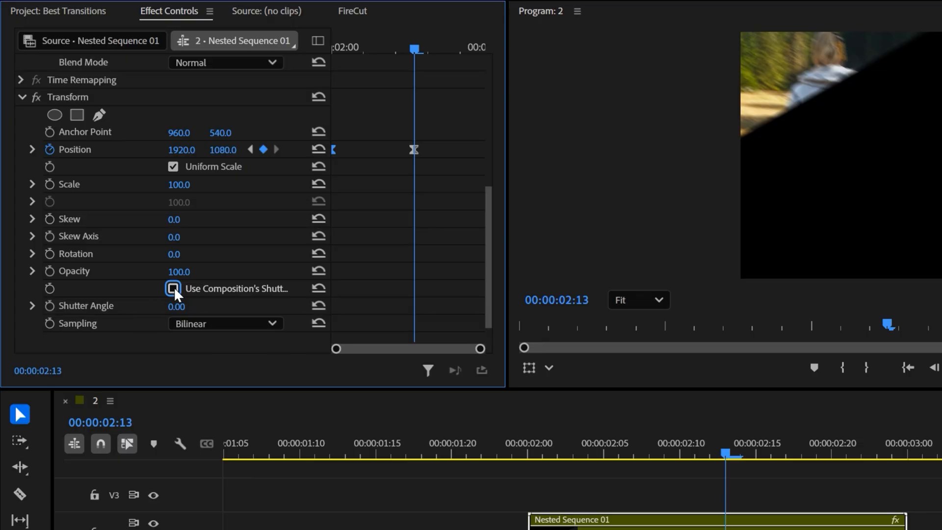
left_click(202, 308)
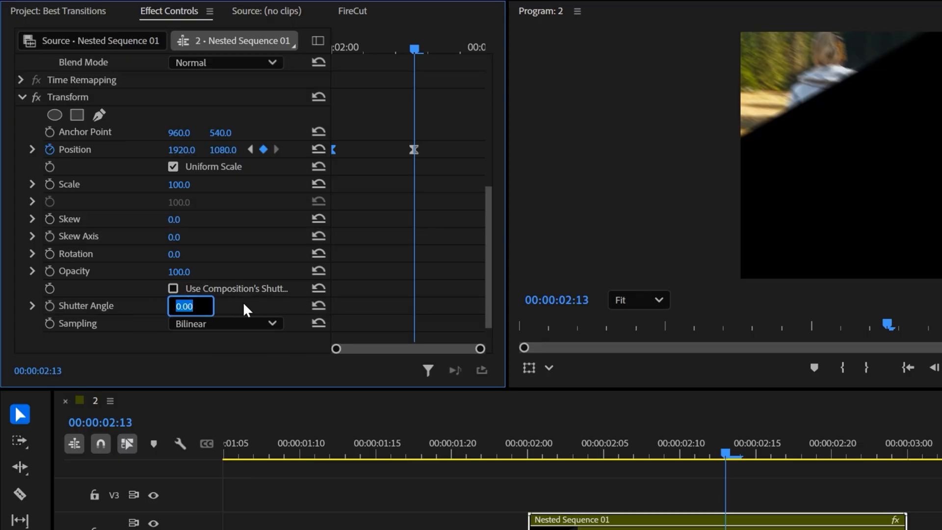
type("180")
key("Return")
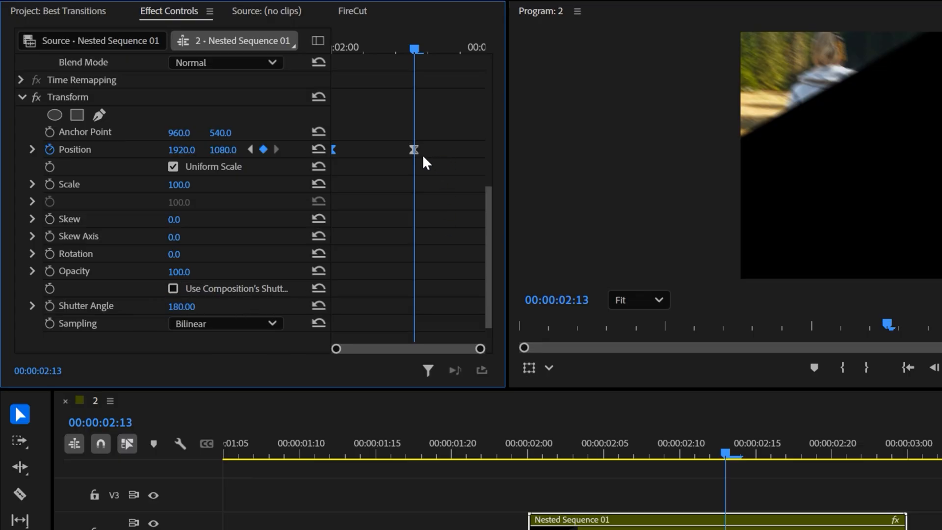
left_click_drag(414, 150, 506, 170)
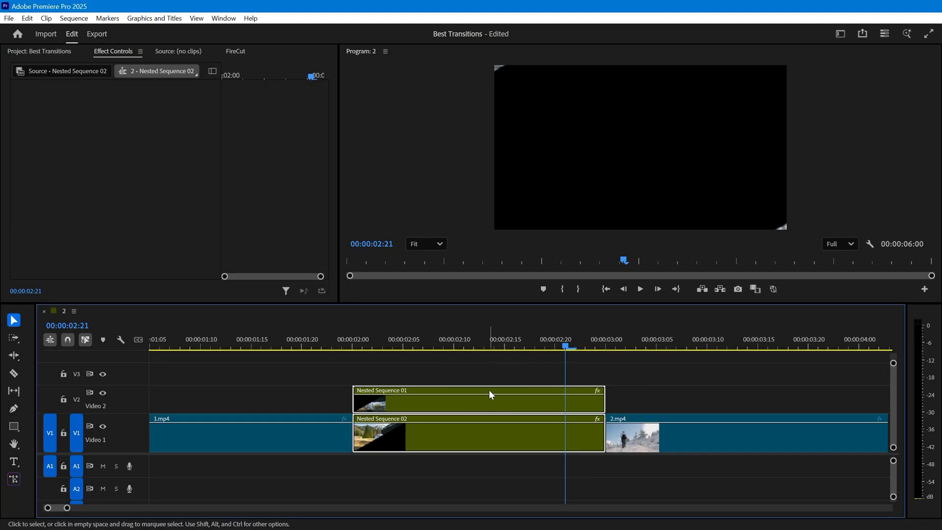
Step: Move both nested sequences to V2/V3, return 2.mp4 to V1 at 02:00, and play the diagonal split
left_click_drag(489, 394, 490, 372)
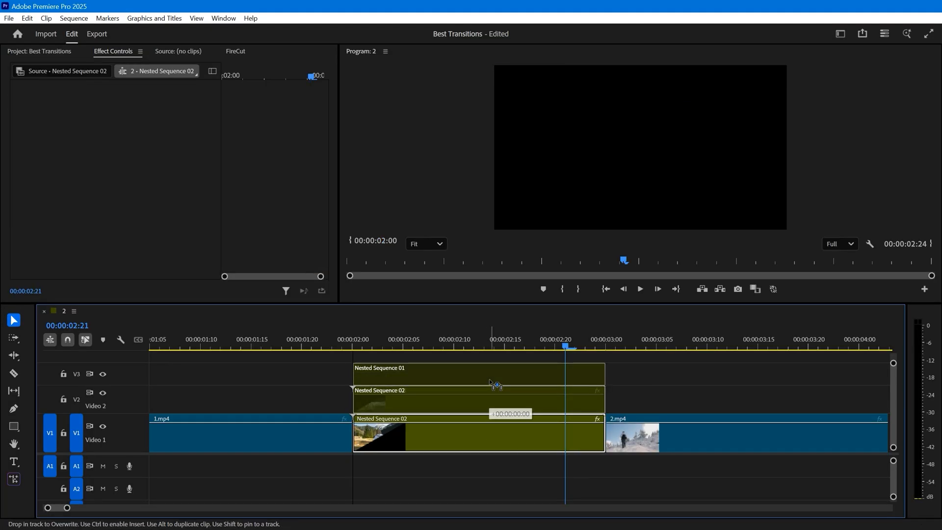
left_click_drag(636, 447, 423, 442)
left_click(322, 345)
key("space")
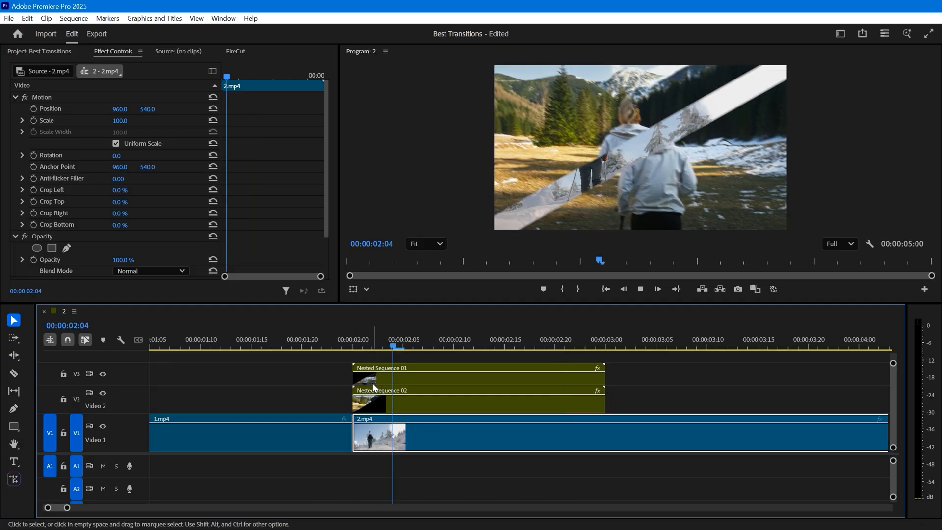
left_click(300, 345)
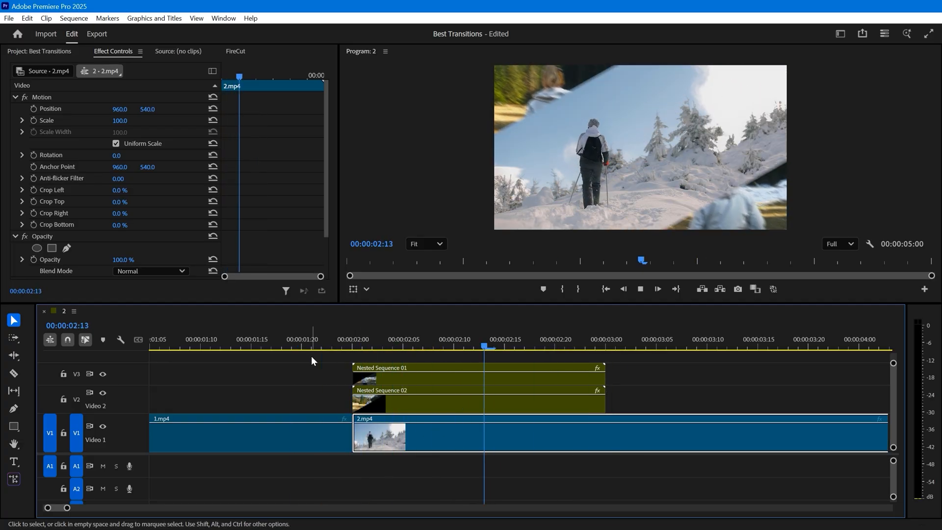
key("space")
left_click_drag(366, 348, 475, 348)
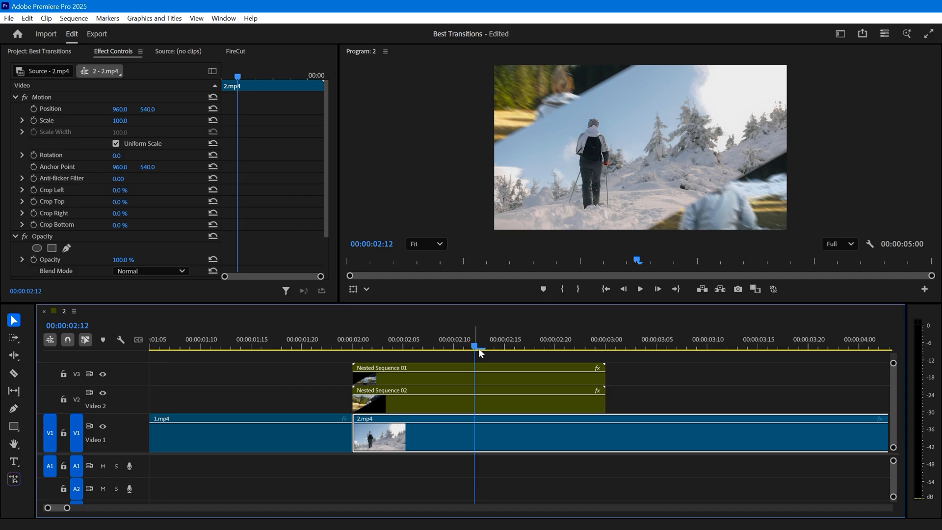
Step: Add a mid-slide Position keyframe to Nested Sequence 01 and pull its velocity to zero
left_click(495, 372)
scroll(288, 215, "down", 5)
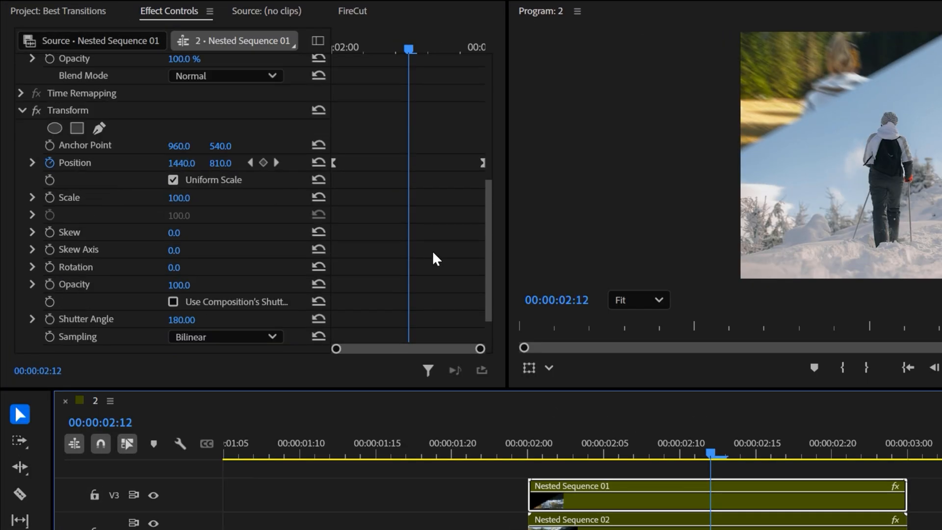
scroll(280, 125, "down", 2)
scroll(303, 182, "up", 2)
scroll(304, 181, "down", 1)
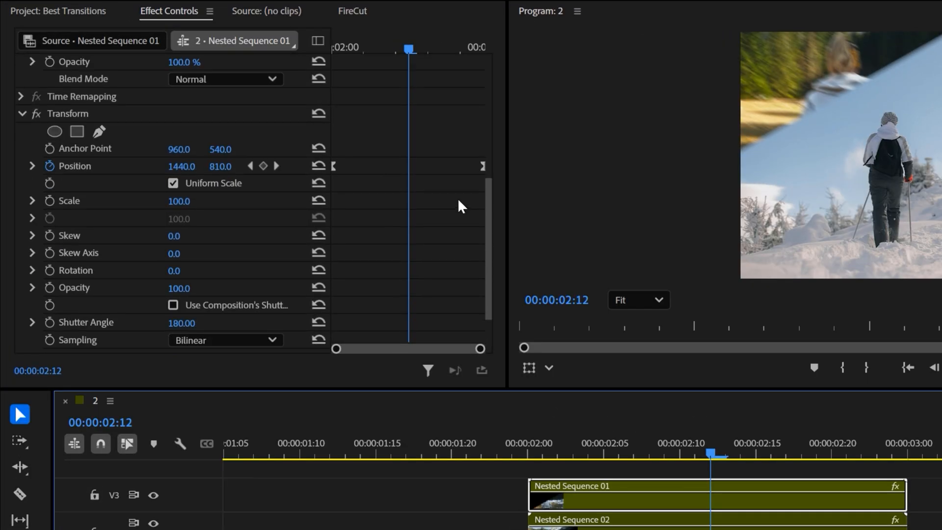
left_click(262, 166)
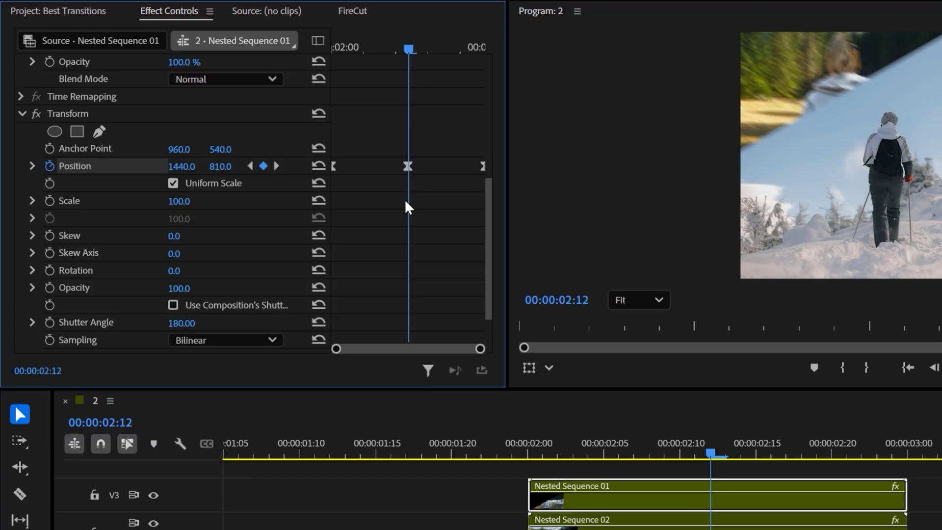
left_click(32, 166)
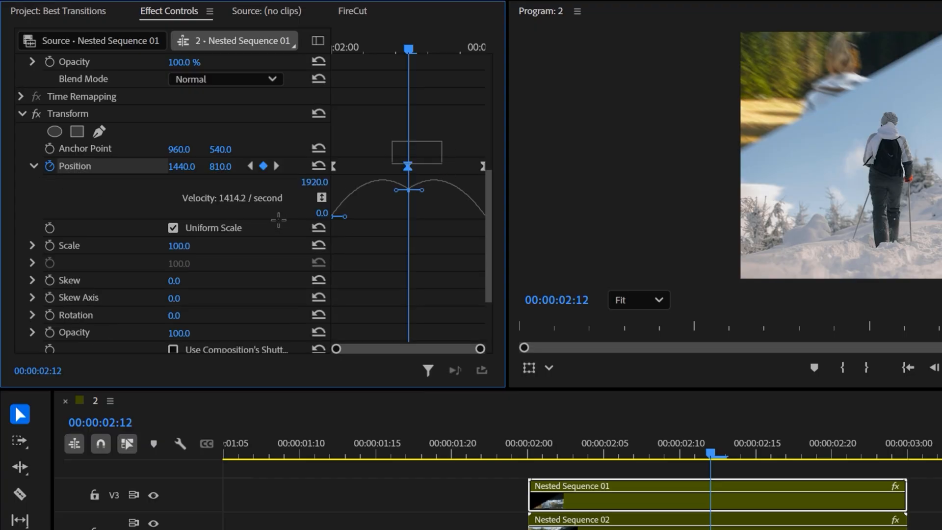
left_click_drag(394, 208, 394, 227)
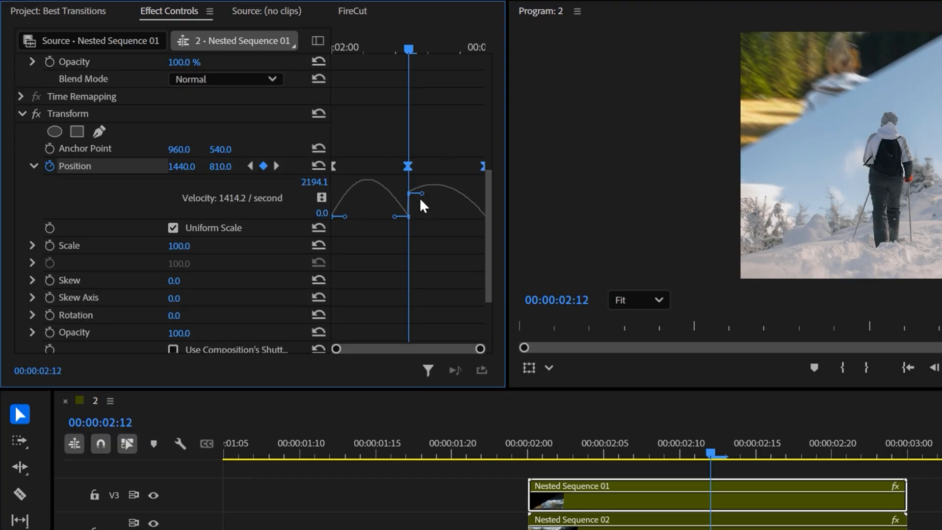
left_click_drag(422, 196, 427, 230)
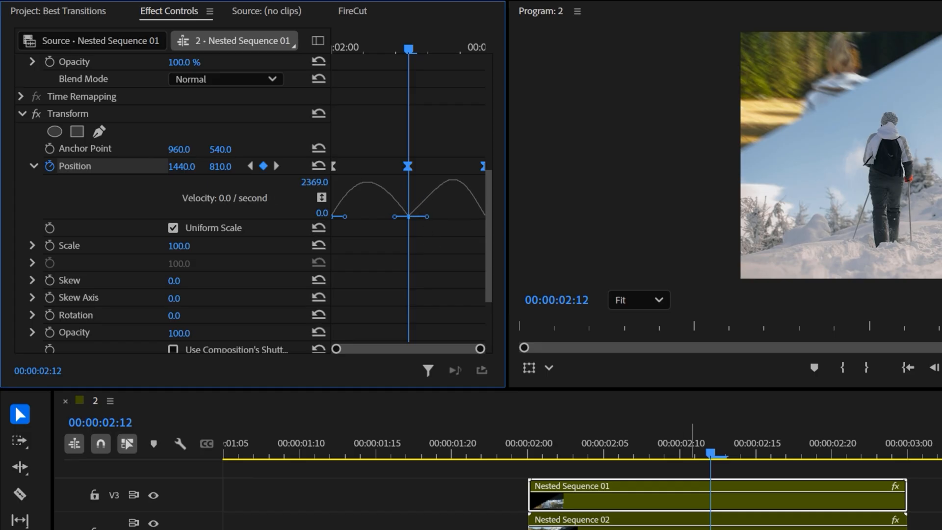
scroll(391, 252, "down", 4)
scroll(390, 253, "down", 5)
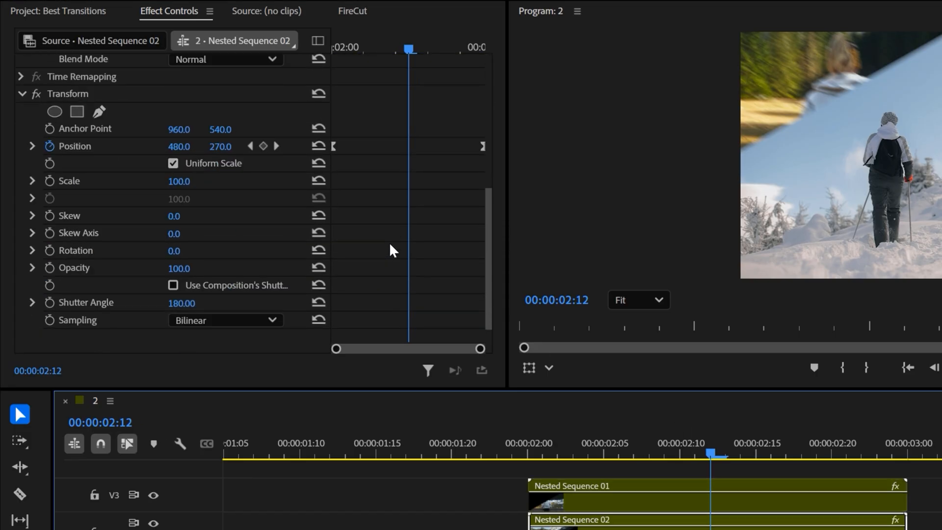
scroll(390, 250, "down", 1)
Step: Add the same mid-slide Position keyframe to Nested Sequence 02 and sharpen its velocity curve
left_click(262, 116)
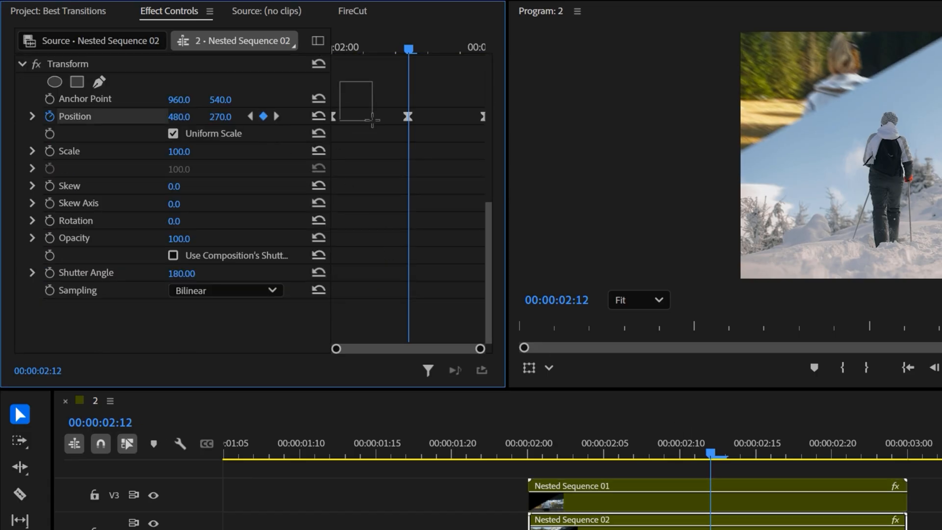
left_click(32, 117)
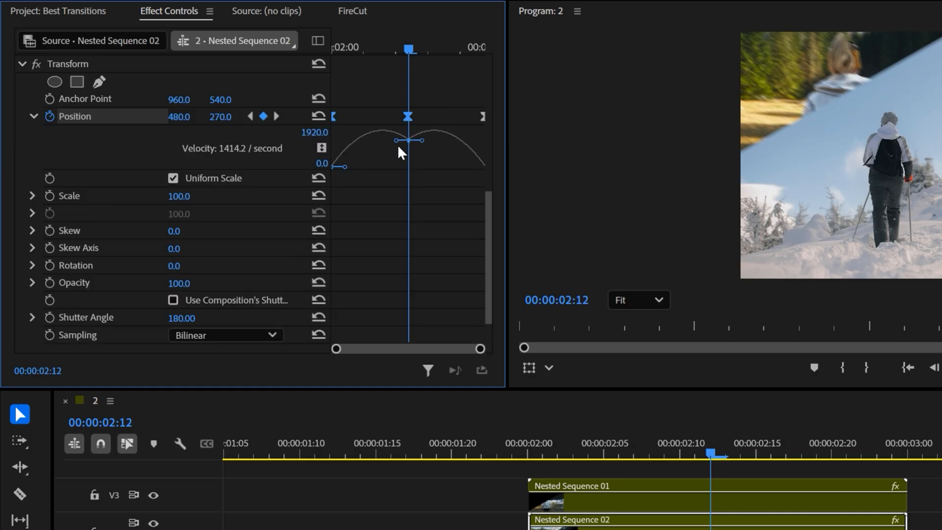
left_click_drag(397, 167, 410, 120)
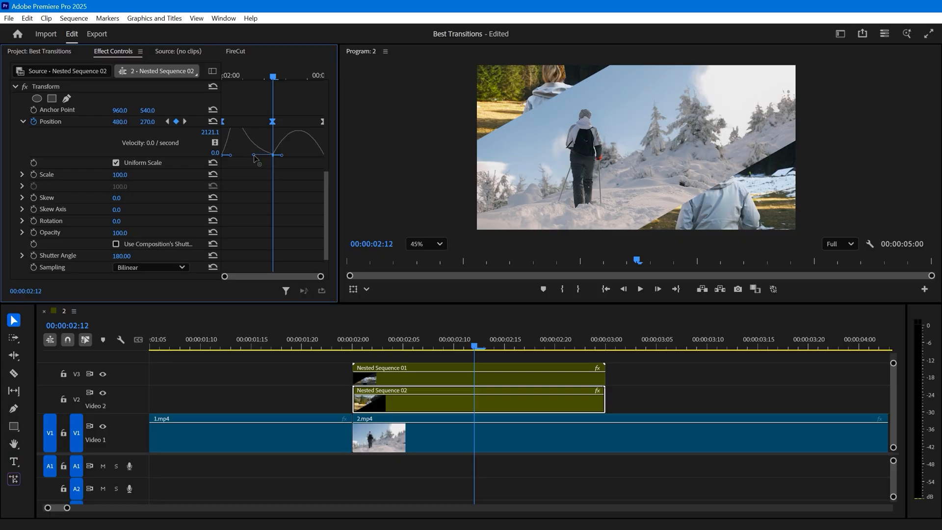
left_click_drag(254, 155, 250, 155)
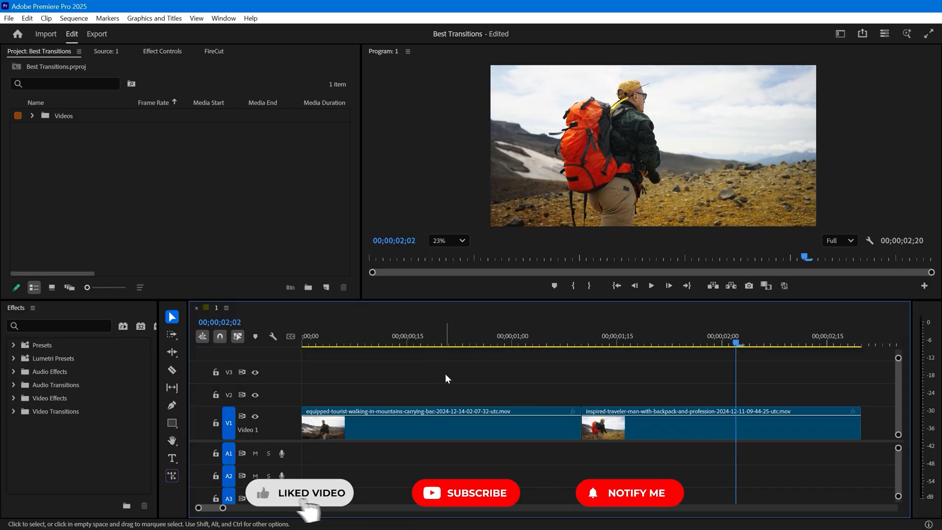
Step: Create an Adjustment Layer and place it on V2 across the hiker-clip cut
left_click(326, 287)
left_click(368, 343)
left_click(505, 320)
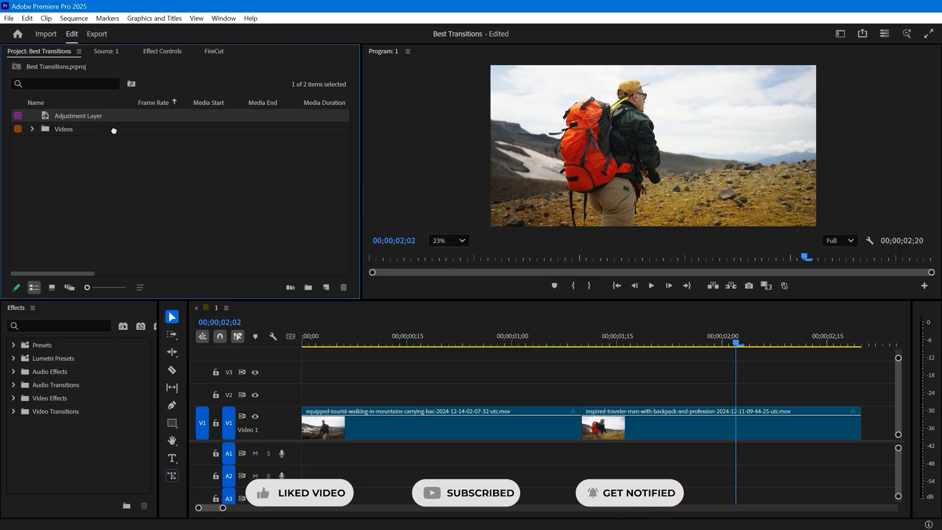
left_click_drag(79, 115, 616, 395)
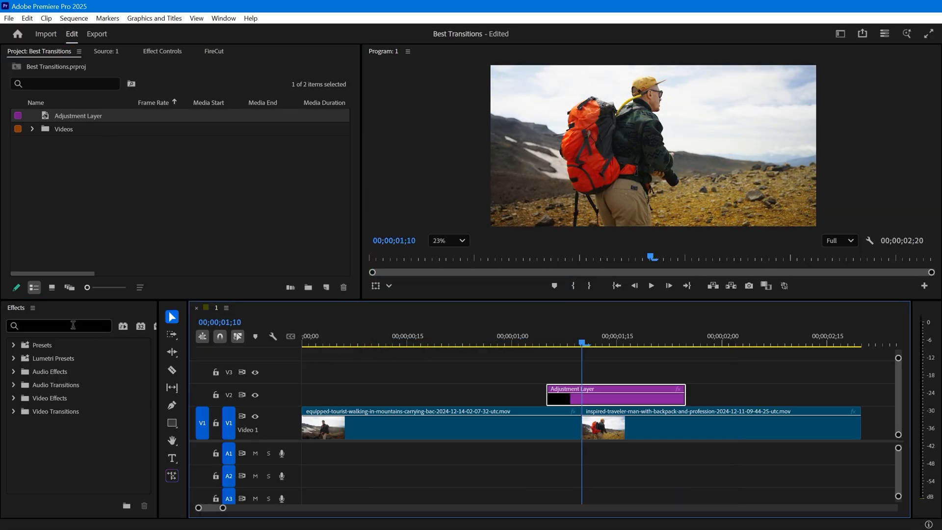
Step: Search for ProcAmp and apply it to the adjustment layer
left_click(73, 325)
type("procamp")
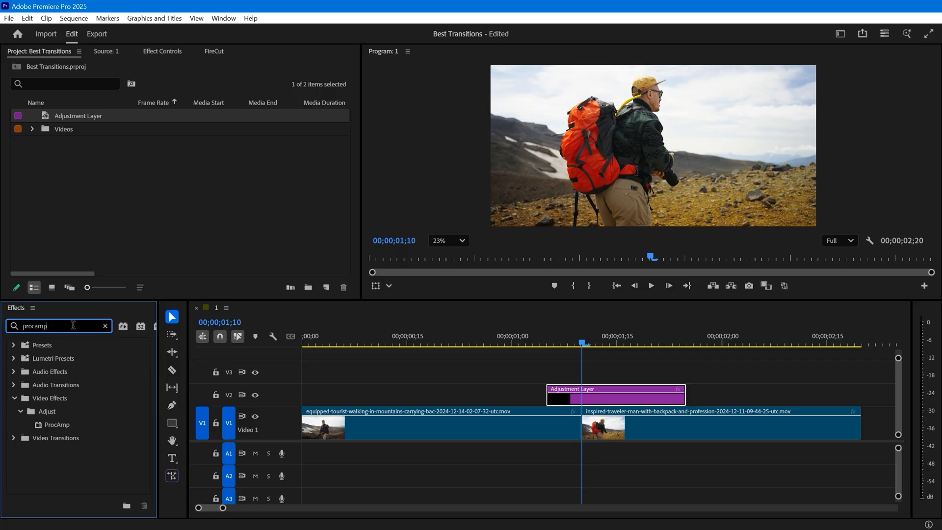
left_click(80, 427)
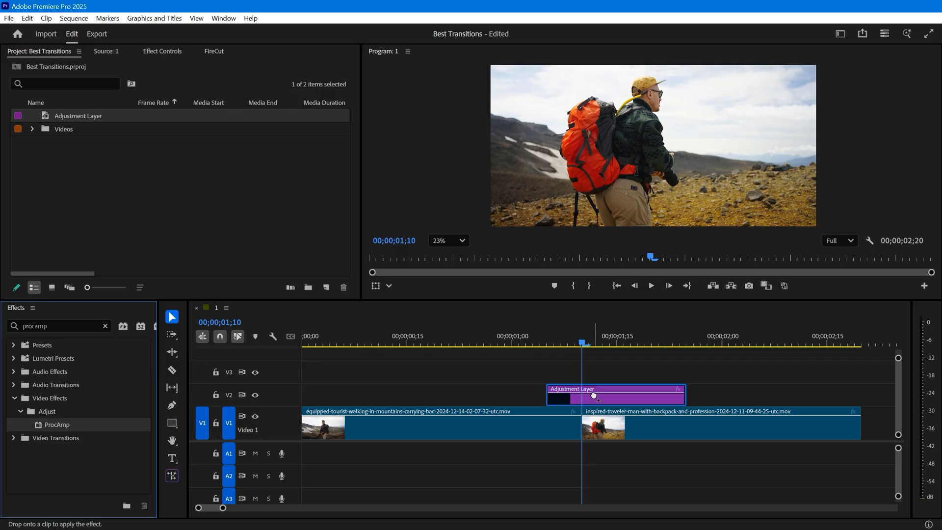
left_click_drag(376, 406, 594, 392)
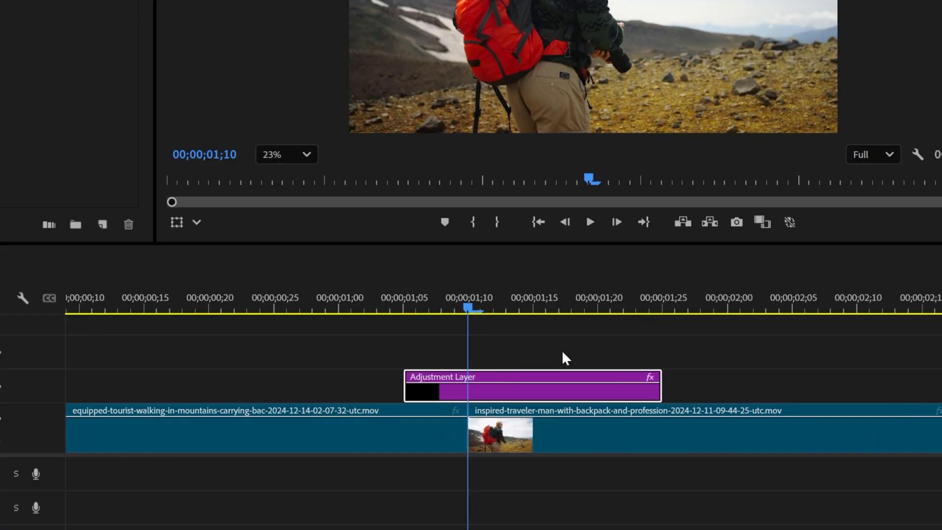
scroll(562, 351, "up", 1)
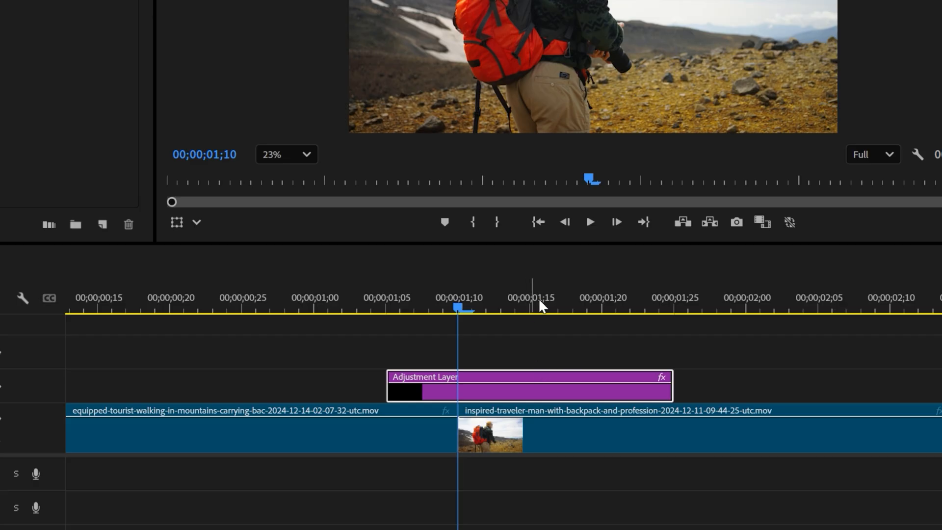
mouse_move(538, 298)
left_mouse_down()
mouse_move(641, 306)
mouse_move(461, 318)
left_mouse_up()
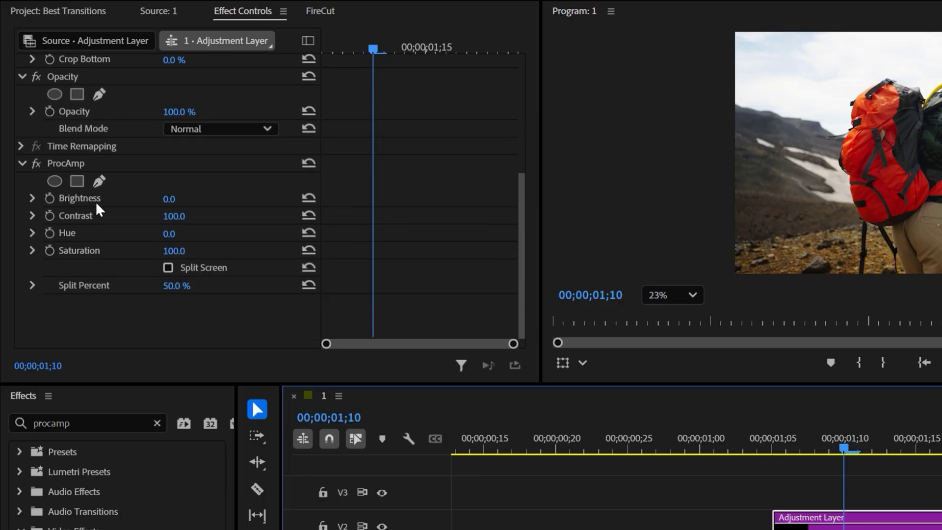
Step: Keyframe ProcAmp Brightness from 0 up to 100 for a white flash at the cut
left_click(49, 197)
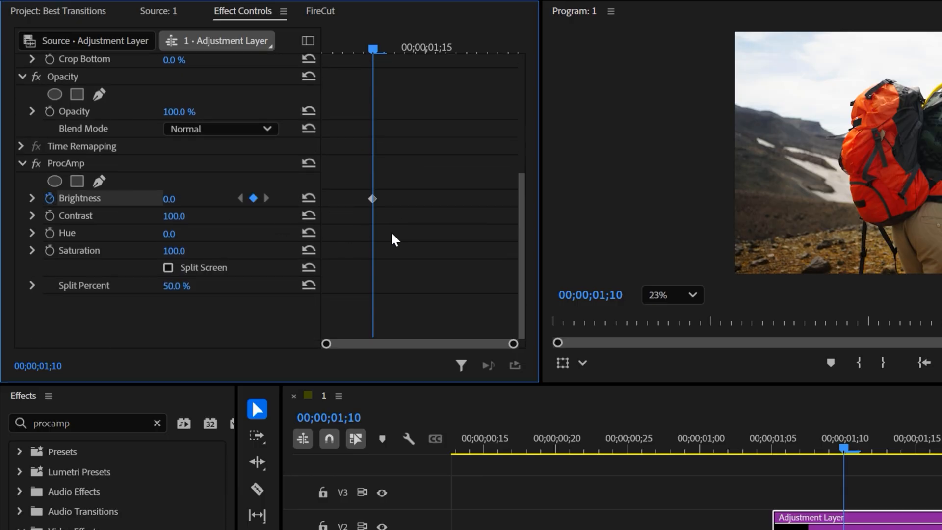
mouse_move(373, 201)
left_mouse_down()
mouse_move(343, 201)
mouse_move(447, 200)
mouse_move(454, 211)
left_mouse_up()
left_click(253, 198)
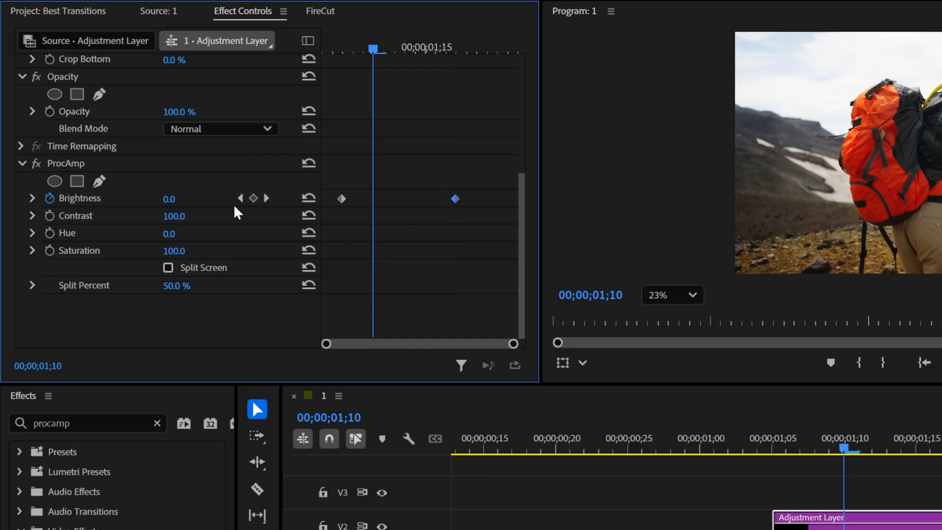
left_click_drag(188, 202, 262, 201)
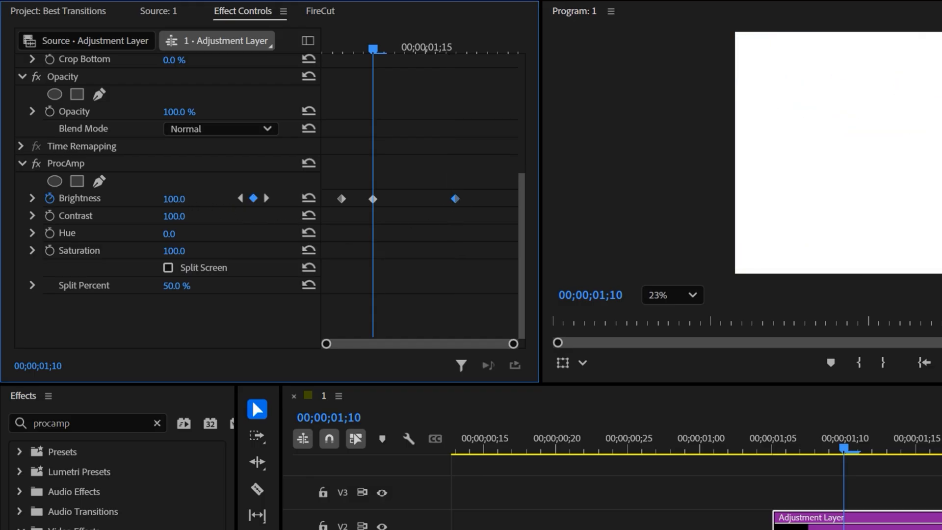
Step: Preview the flash transition and nudge the last Brightness keyframe slightly later
left_click_drag(372, 59, 361, 58)
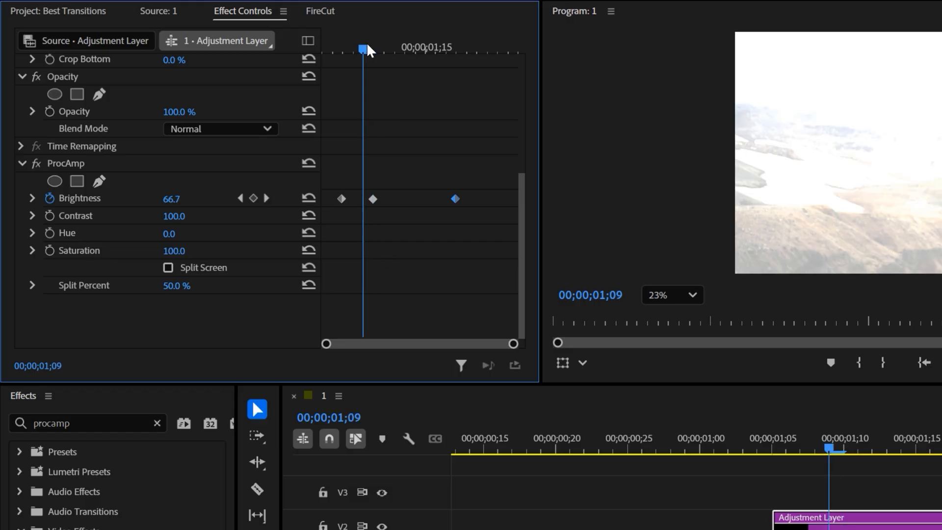
left_click_drag(517, 343, 476, 348)
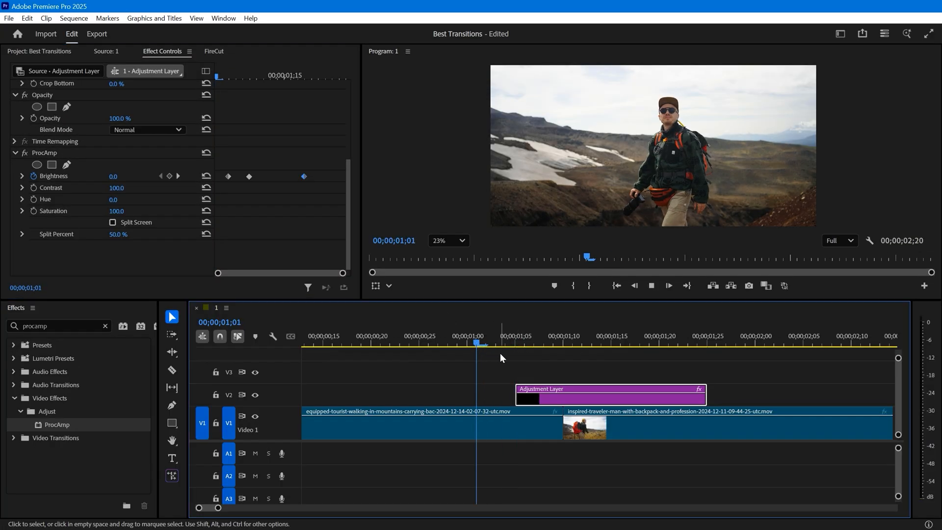
key("space")
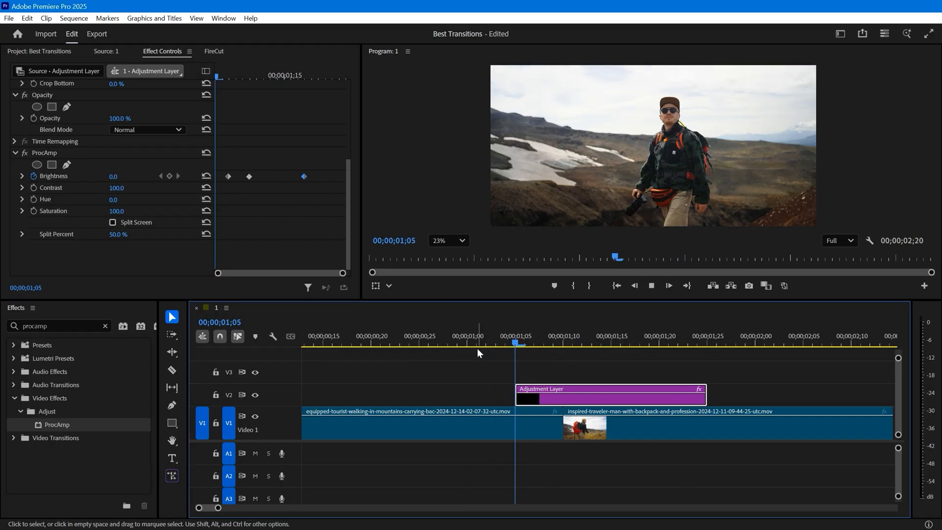
left_click(478, 341)
key("space")
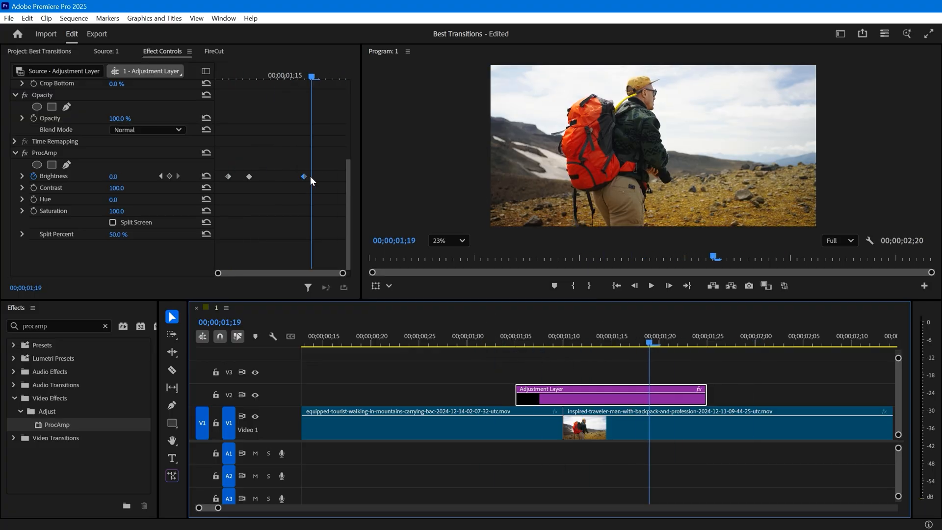
left_click(310, 176)
left_click_drag(249, 177, 255, 176)
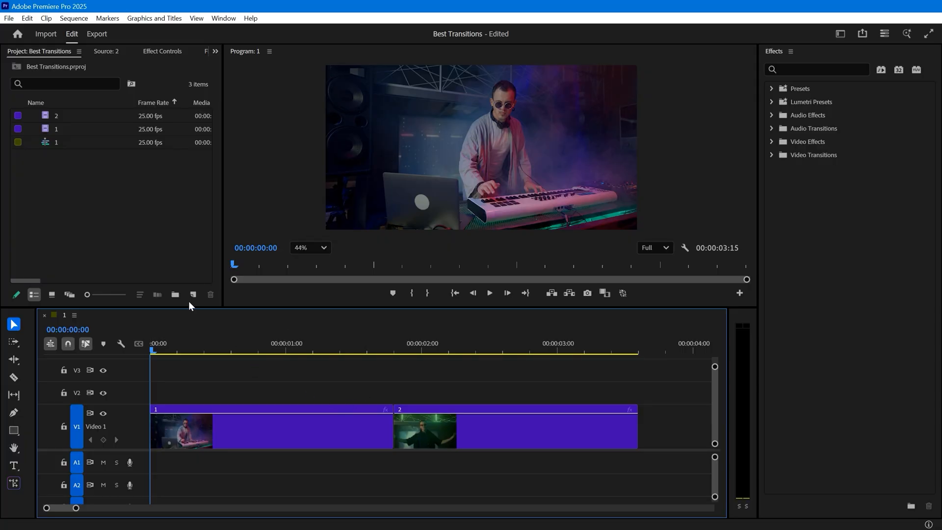
Step: Create a new Adjustment Layer and place it on V2 above the clips
left_click(192, 294)
left_click(228, 349)
left_click(505, 320)
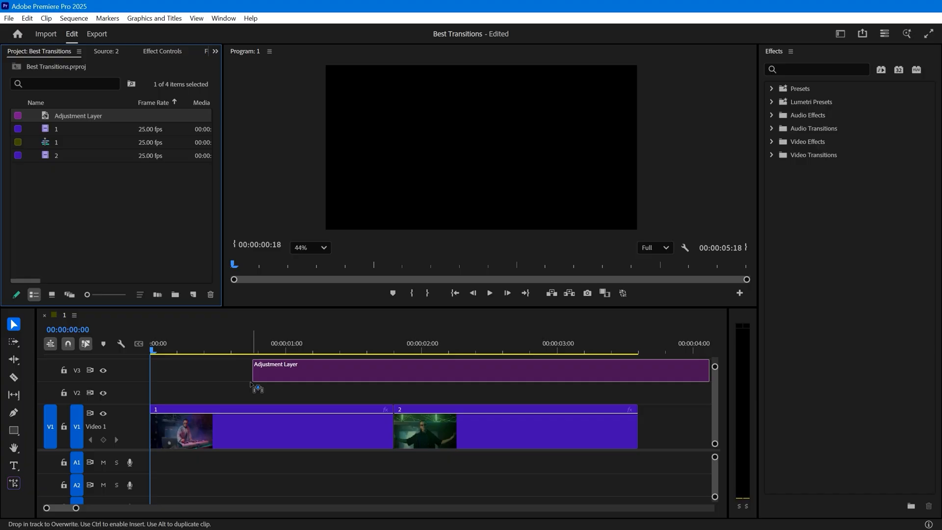
left_click_drag(275, 352, 346, 389)
Step: Cut the adjustment layer at about 02:15 and delete its tail
key("space")
key("space")
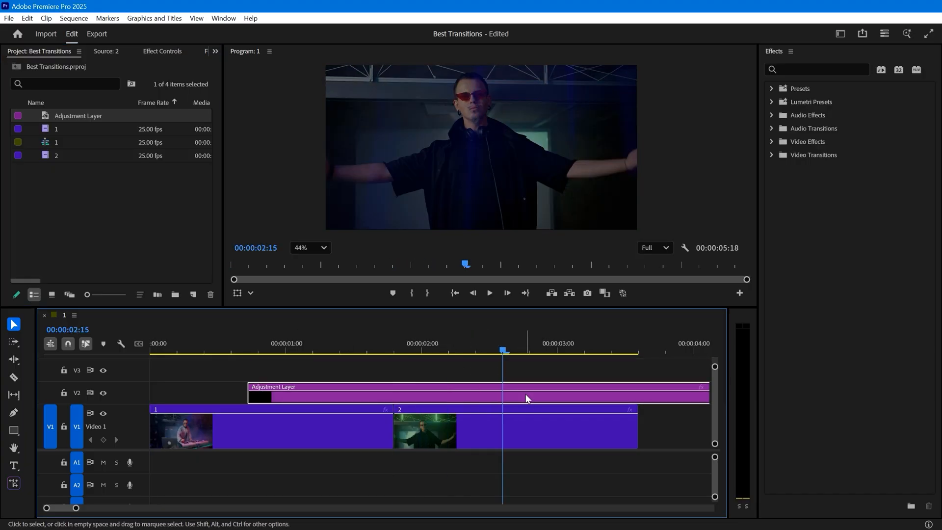
key("ctrl+k")
left_click(529, 398)
key("Delete")
Step: Trim the adjustment layer to start at 01:00 so it spans the cut
key("j")
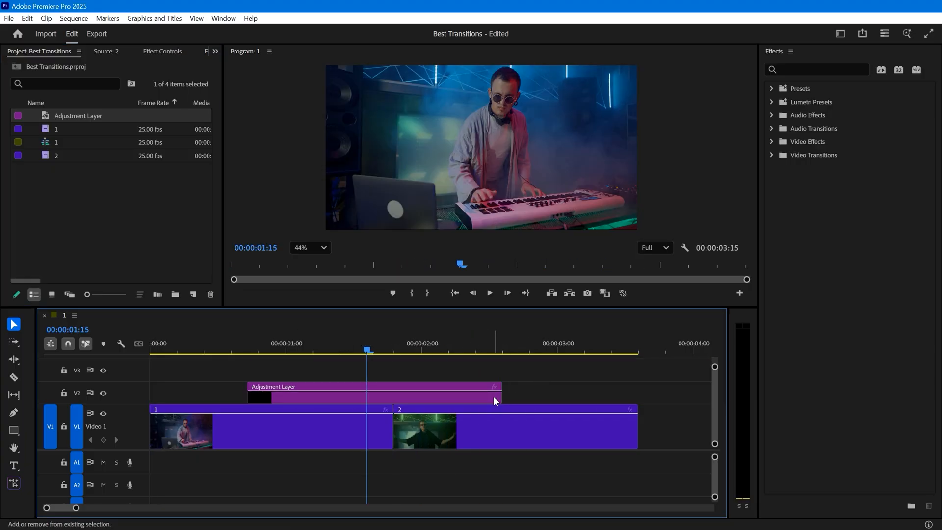
key("k")
left_click(444, 401)
left_click_drag(249, 396, 286, 395)
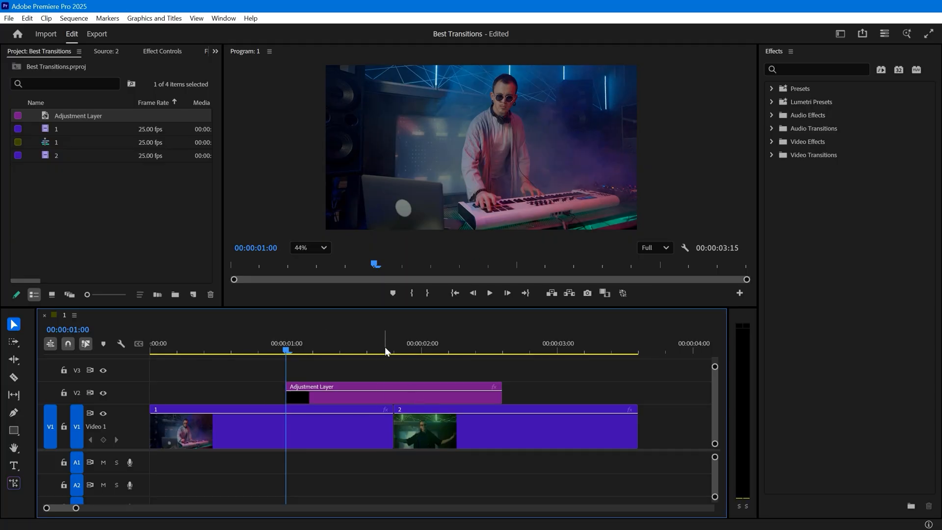
left_click(396, 347)
left_click(784, 275)
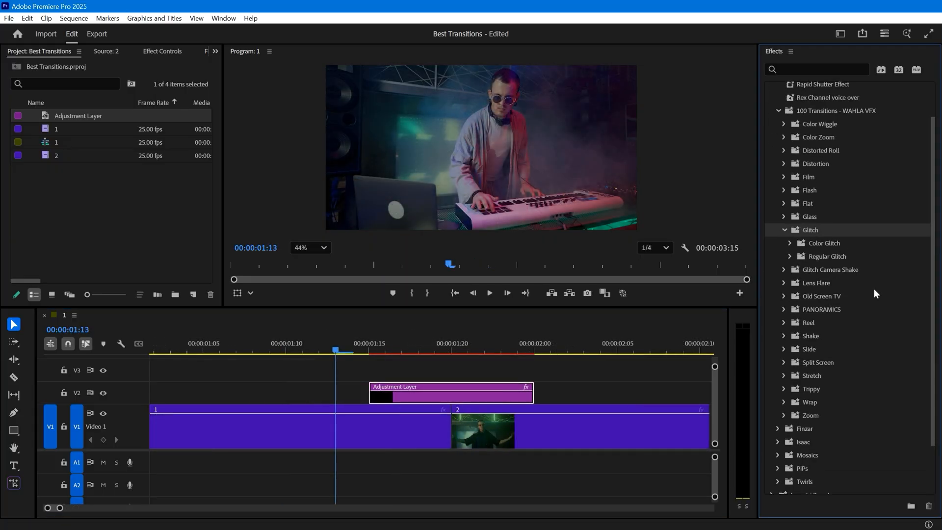
scroll(874, 289, "down", 2)
Step: Apply Regular Glitch preset Glitch 04 to the adjustment layer and preview over the cut
left_click(791, 221)
left_click(789, 287)
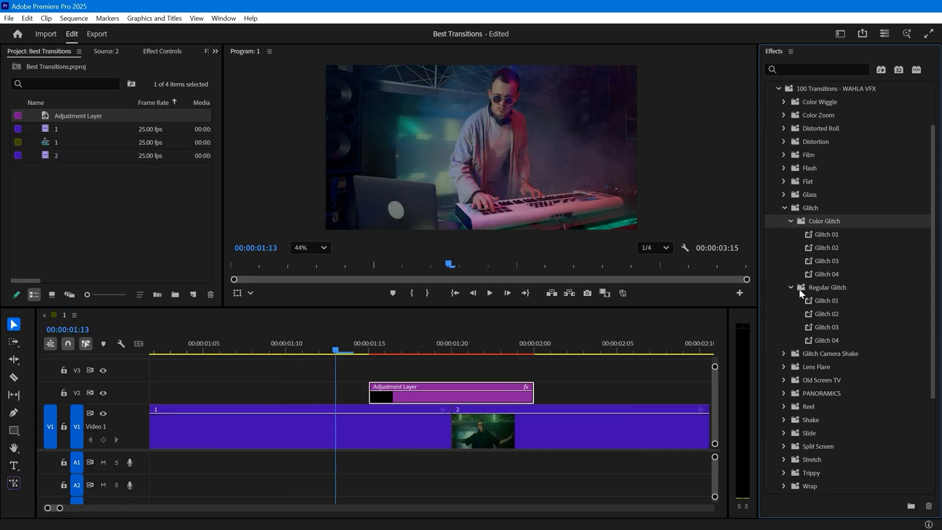
scroll(873, 299, "down", 2)
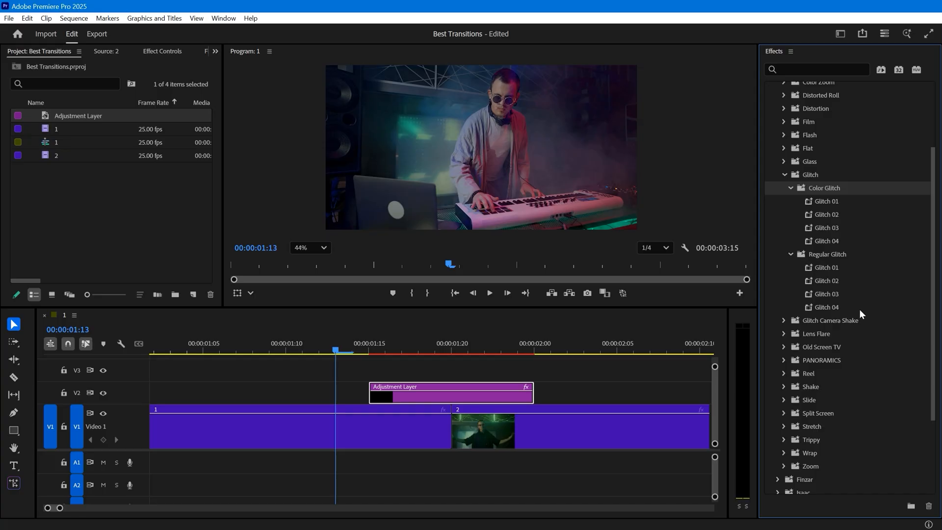
mouse_move(829, 308)
left_mouse_down()
mouse_move(447, 393)
mouse_move(477, 370)
left_mouse_up()
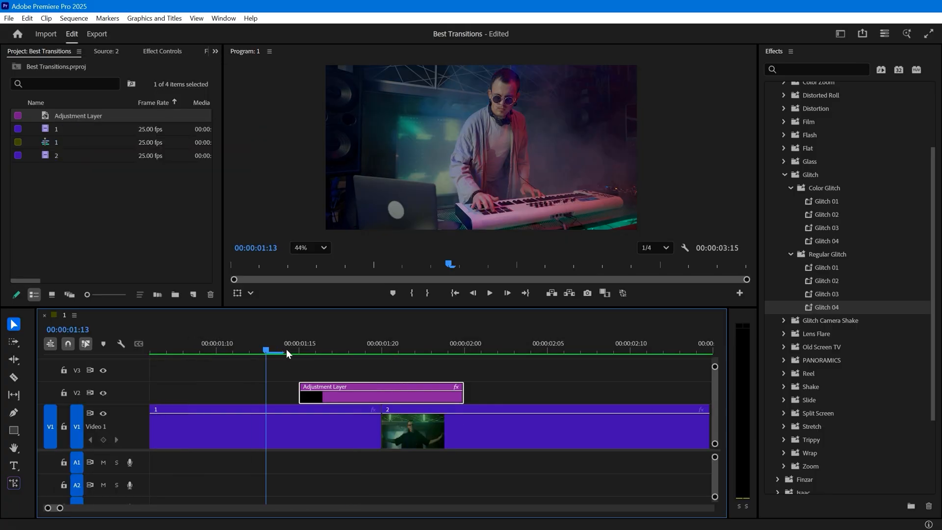
left_click(286, 349)
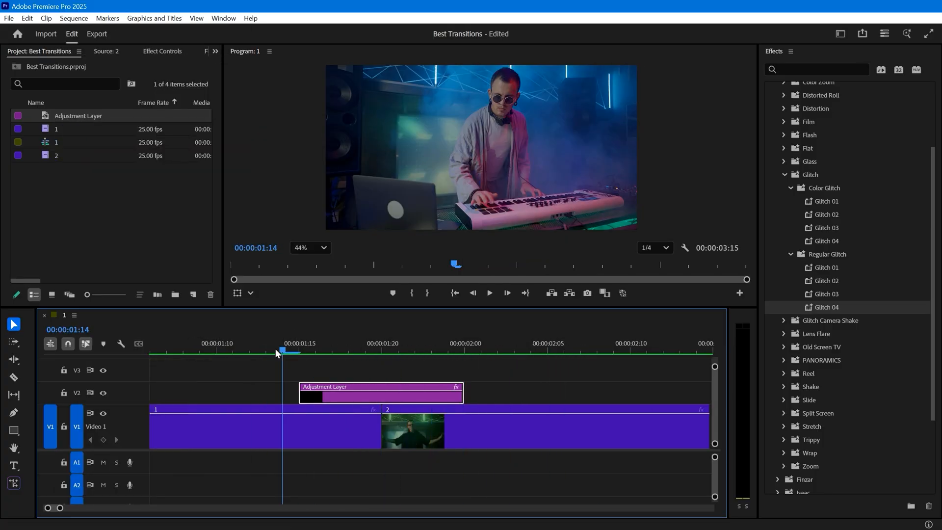
mouse_move(276, 349)
left_mouse_down()
mouse_move(308, 360)
mouse_move(283, 361)
left_mouse_up()
scroll(331, 413, "up", 1)
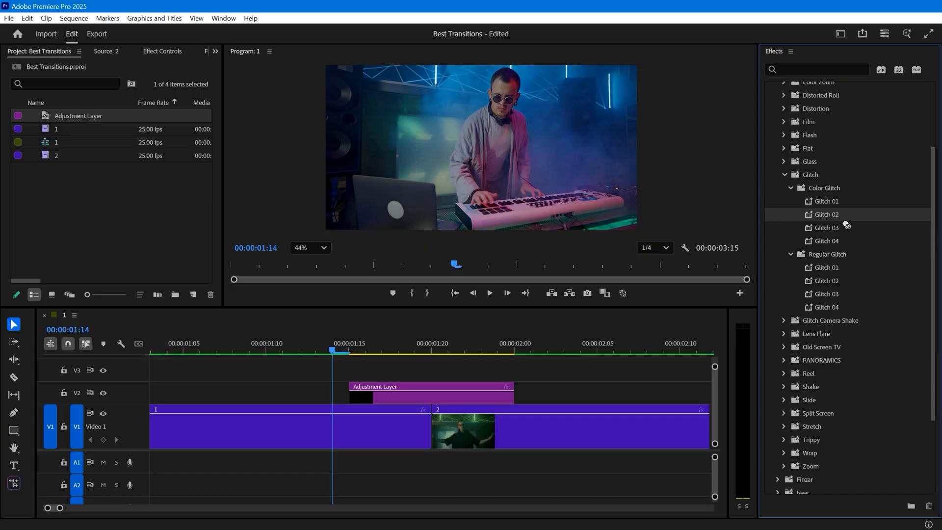
Step: Add Color Glitch 02 to the adjustment layer, render its span In to Out, and play it
left_click_drag(568, 363, 406, 394)
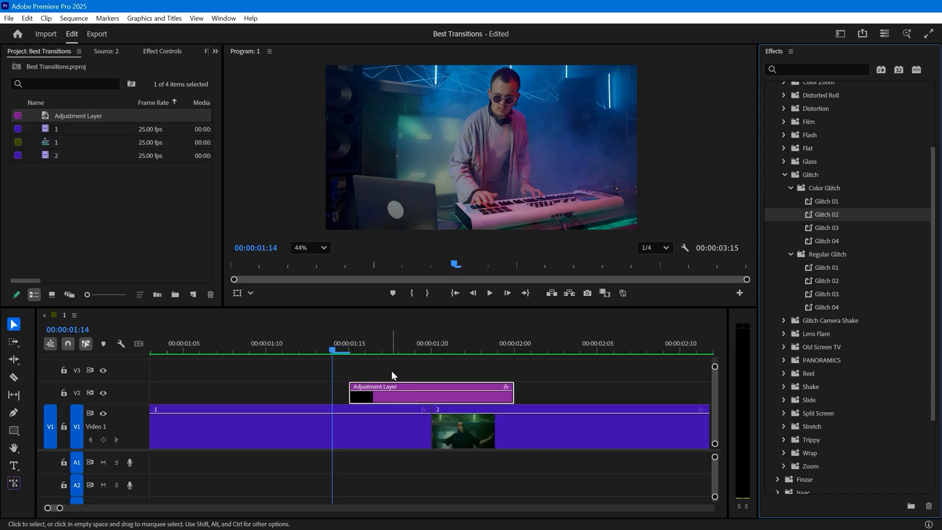
key("x")
left_click(74, 18)
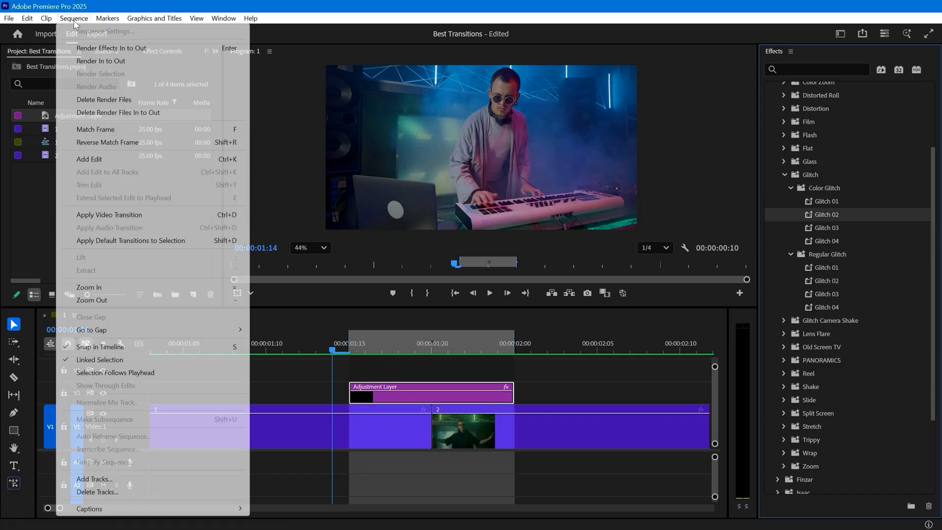
left_click(160, 64)
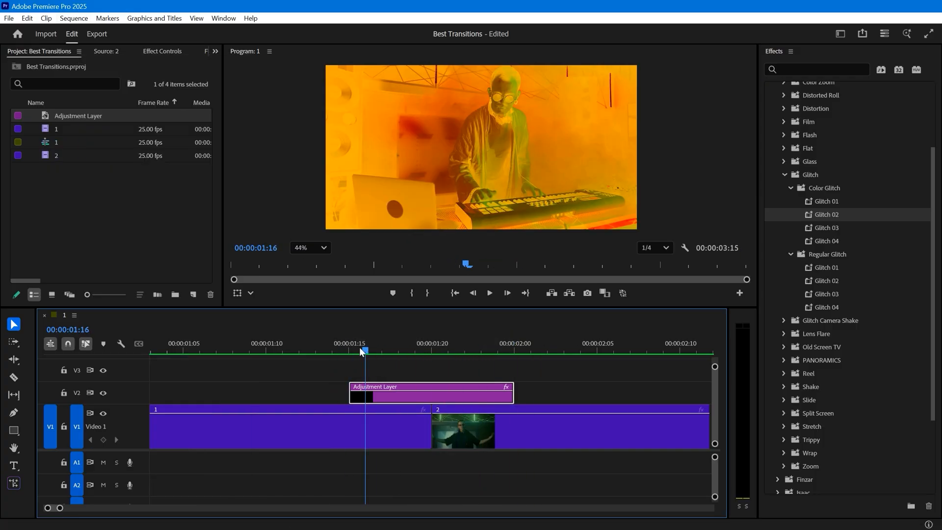
left_click_drag(408, 355, 348, 355)
key("space")
Step: Expand the Color Wiggle, Color Zoom, Distorted Roll, Distortion, Film, Flash and Flat preset folders
left_click(332, 346)
left_click(780, 134)
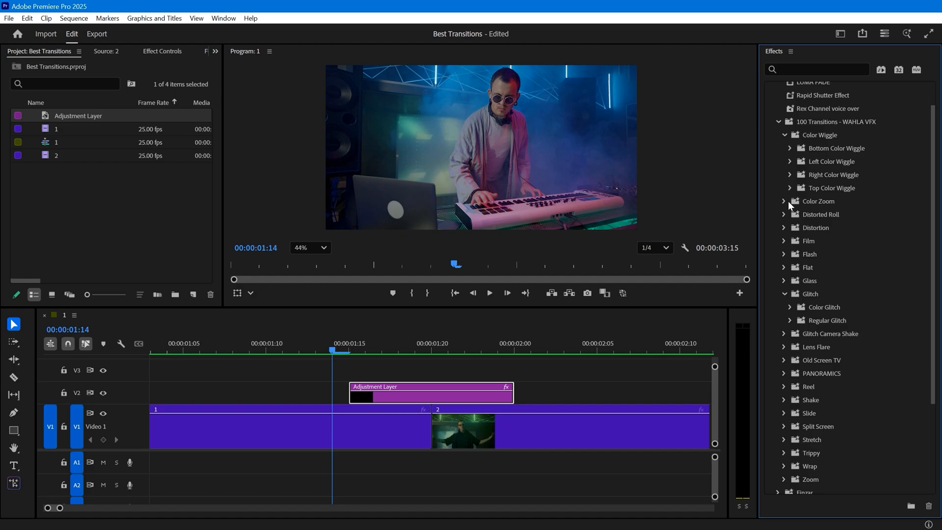
left_click(784, 201)
left_click(784, 267)
left_click(783, 333)
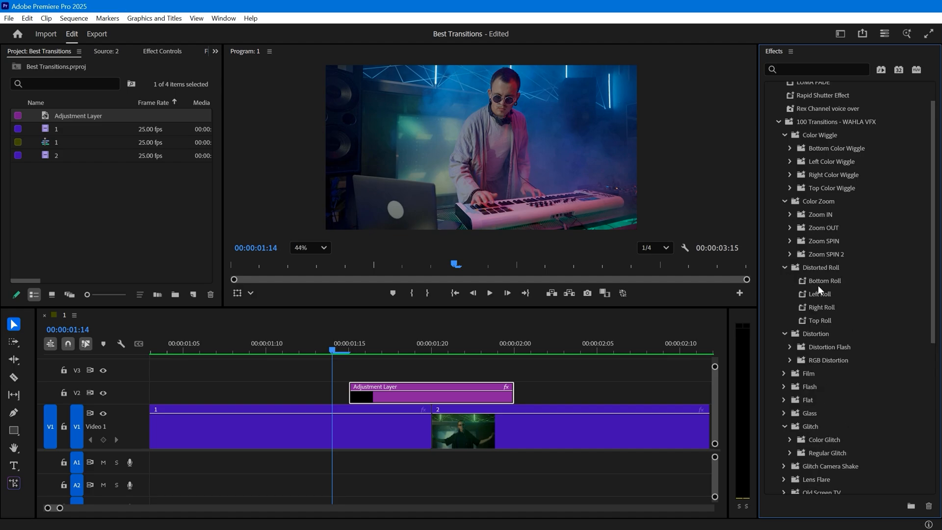
scroll(783, 328, "down", 2)
left_click(783, 318)
left_click(782, 358)
left_click(782, 424)
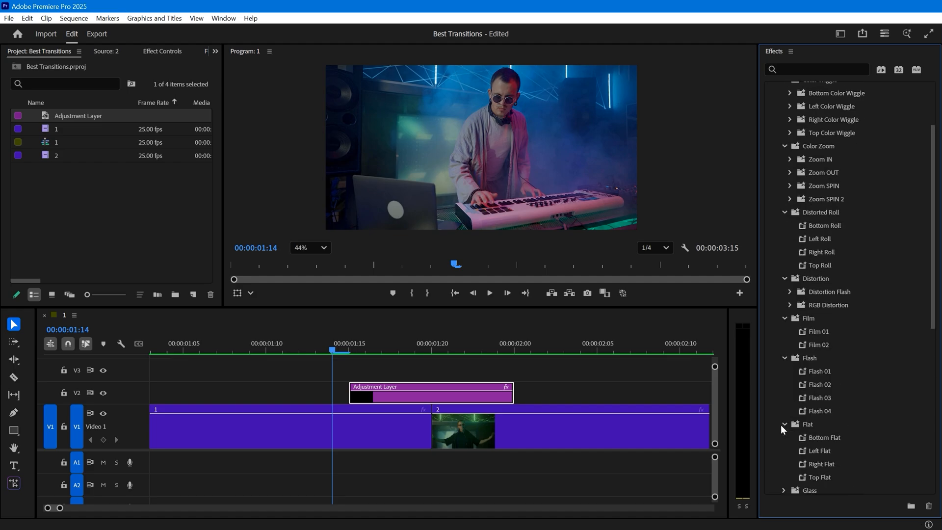
scroll(829, 387, "down", 1)
scroll(830, 386, "down", 3)
Step: Expand the Glass, Glitch Camera Shake, Lens Flare, Old Screen TV, PANORAMICS, Reel, Shake and Split Screen folders
left_click(785, 299)
scroll(785, 300, "down", 2)
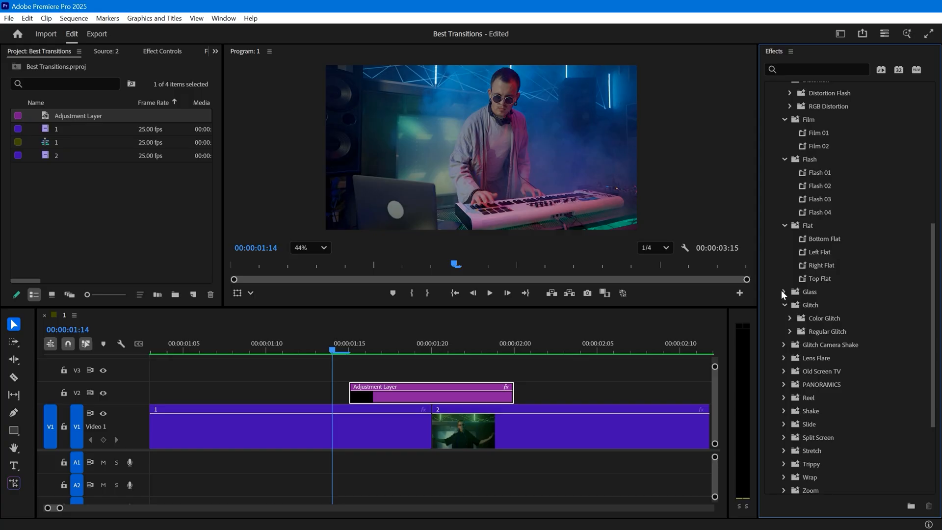
left_click(783, 292)
left_click(783, 333)
scroll(784, 333, "down", 2)
left_click(782, 303)
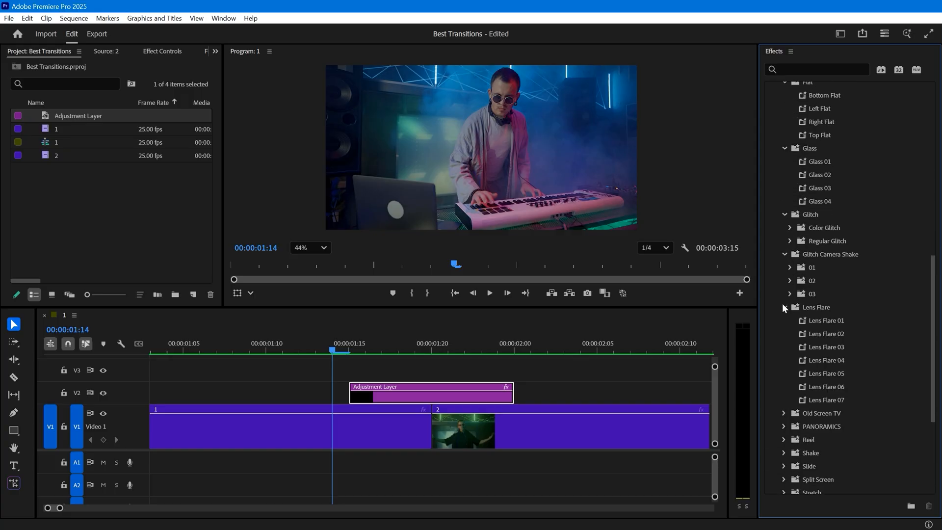
scroll(782, 303, "down", 1)
left_click(782, 349)
scroll(781, 350, "down", 1)
left_click(783, 358)
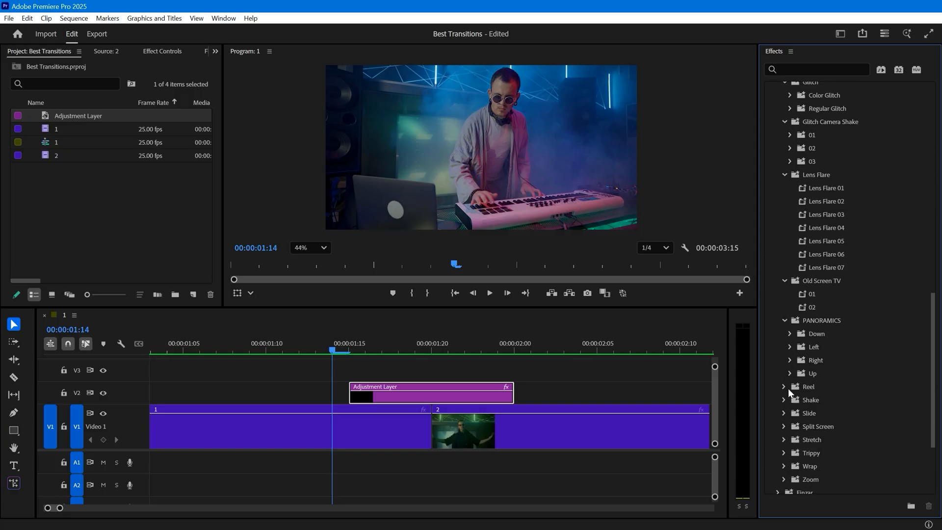
left_click(784, 425)
scroll(791, 364, "down", 2)
scroll(781, 344, "down", 2)
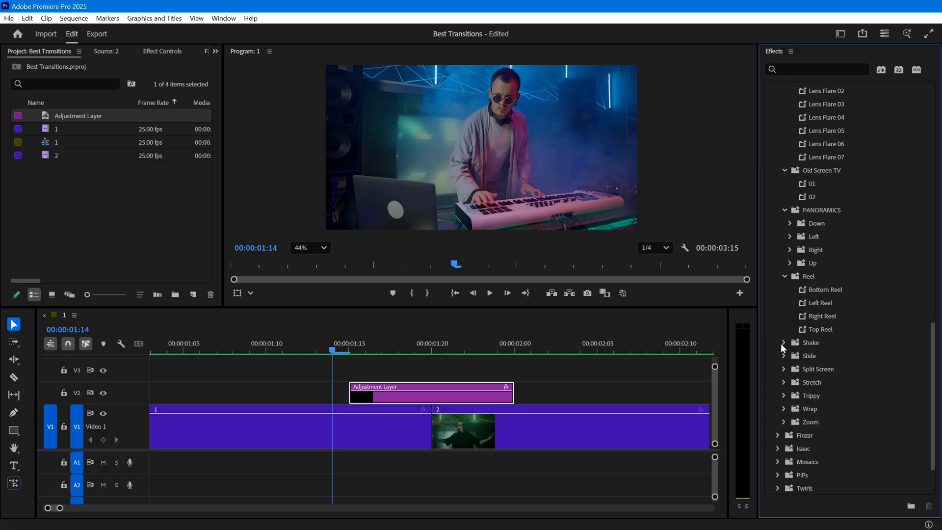
left_click(782, 343)
scroll(806, 315, "down", 1)
scroll(783, 350, "down", 2)
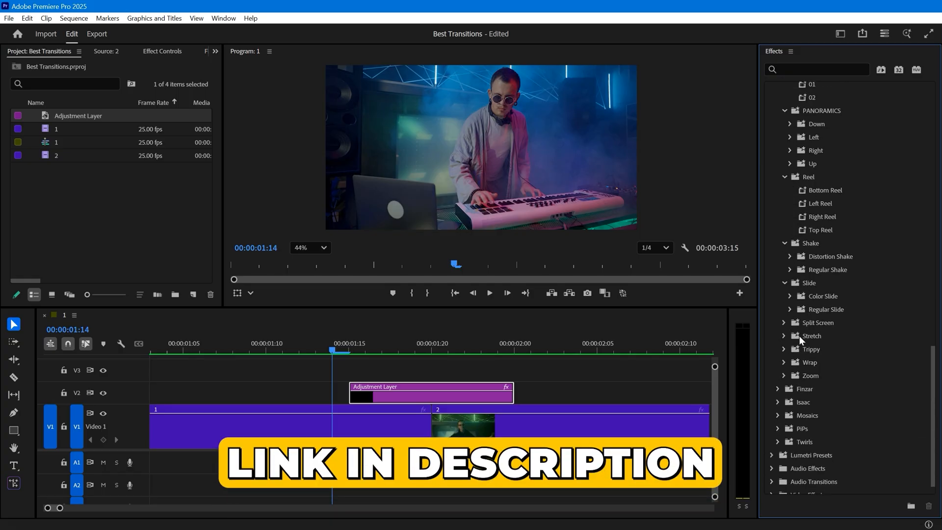
left_click(783, 324)
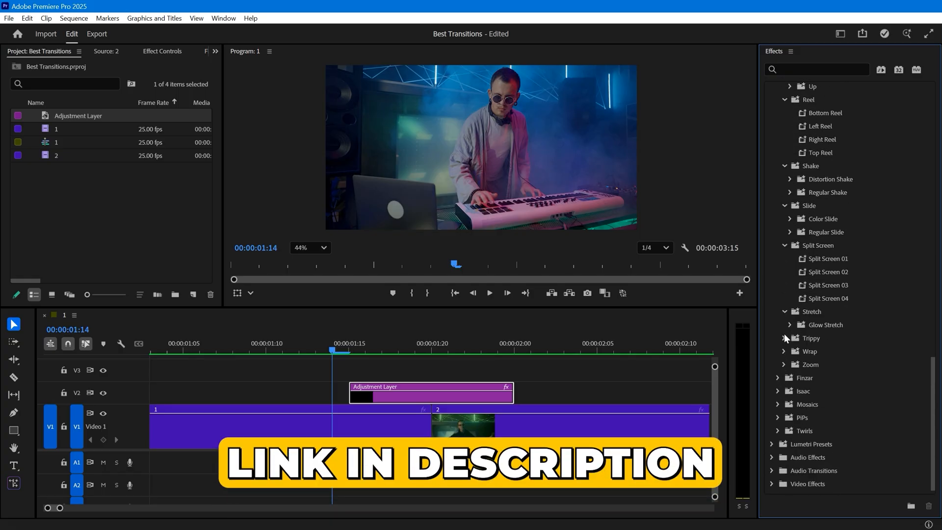